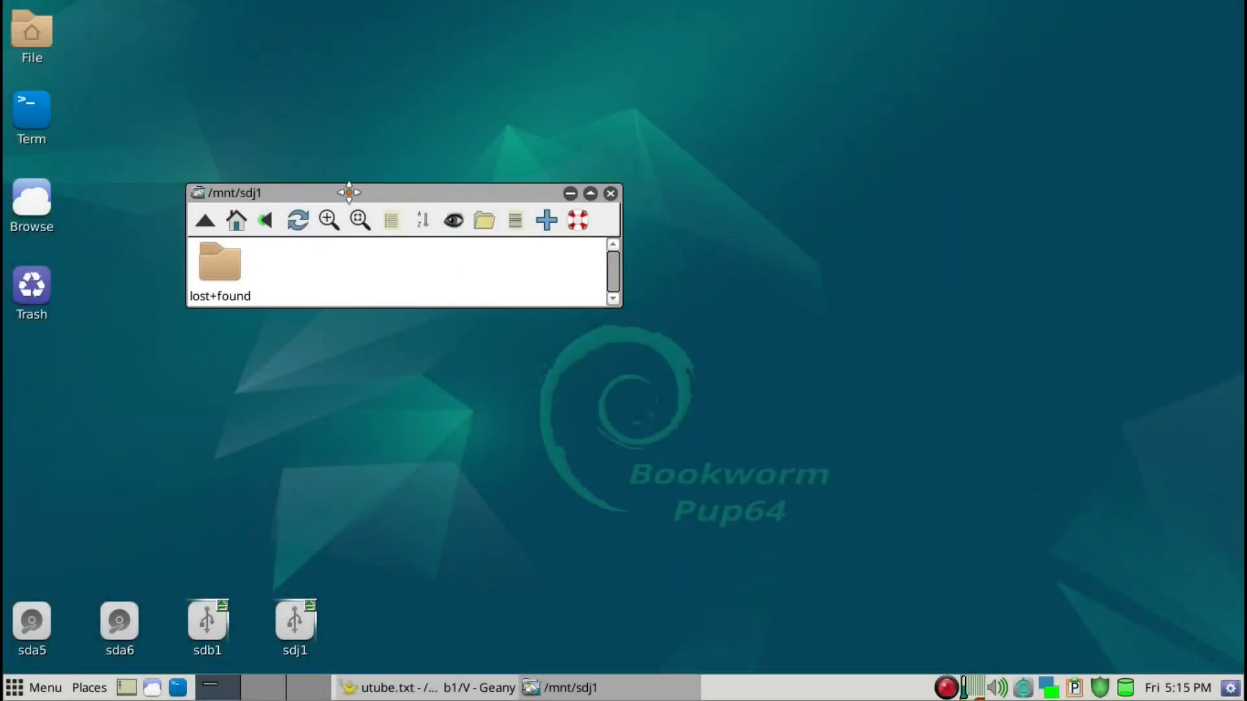
Create a new directory named BW64 in /mnt/sdj1
drag(347, 193, 225, 238)
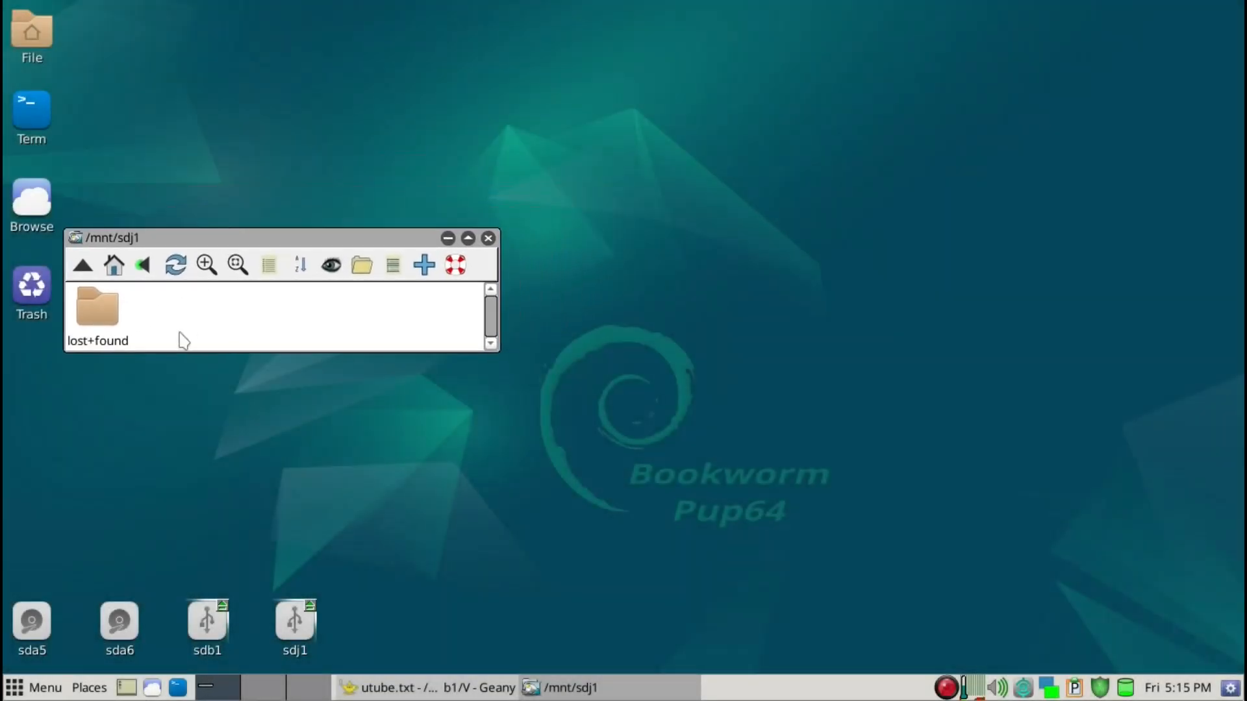
scroll(179, 330, down, 2)
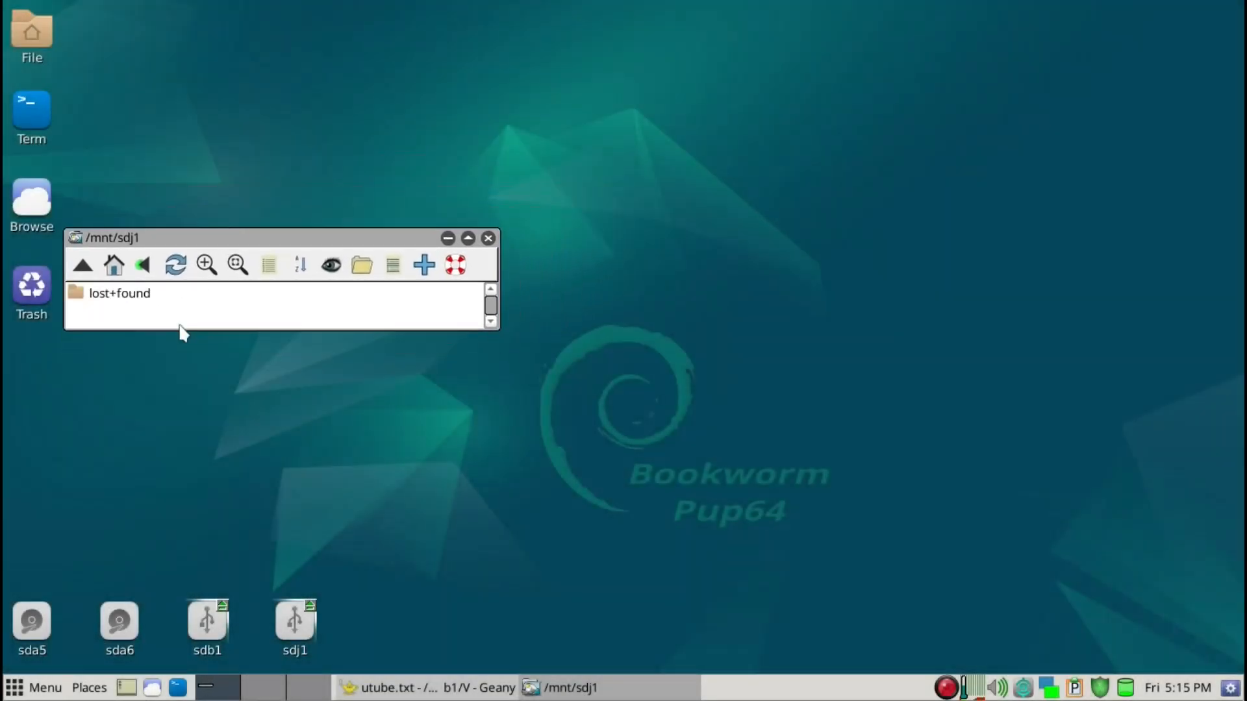
drag(241, 243, 211, 328)
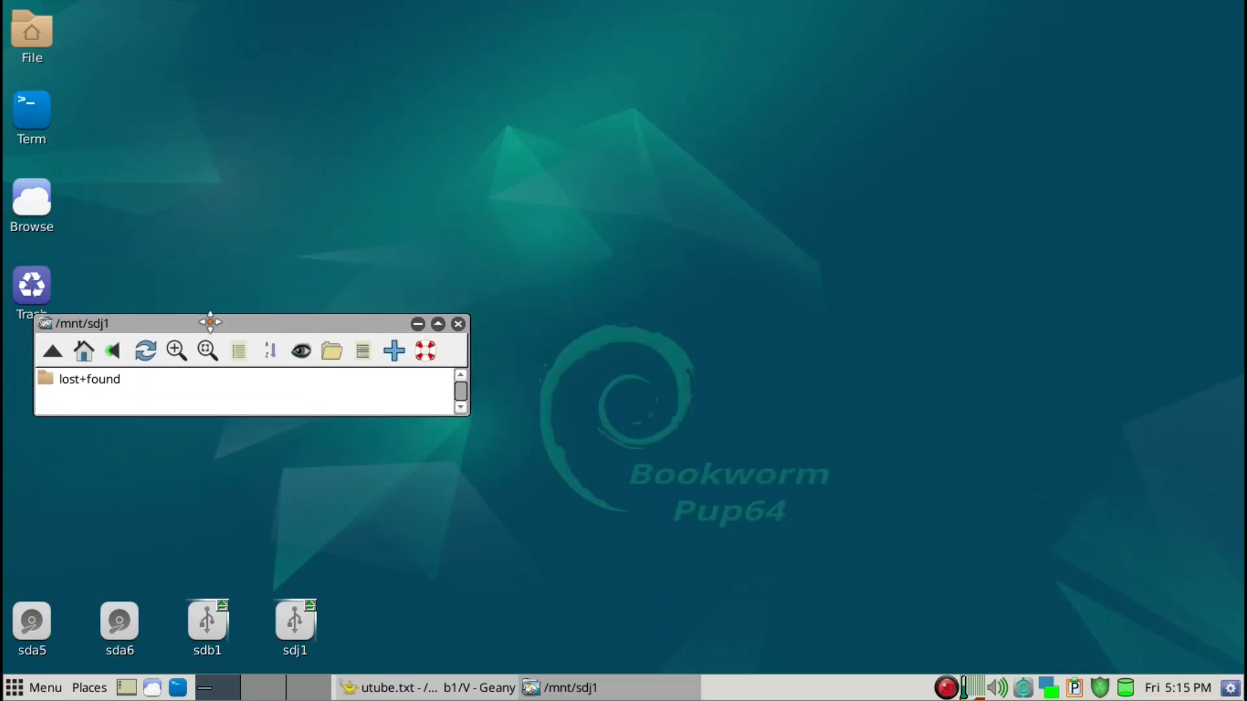
right_click(198, 394)
mouse_move(207, 499)
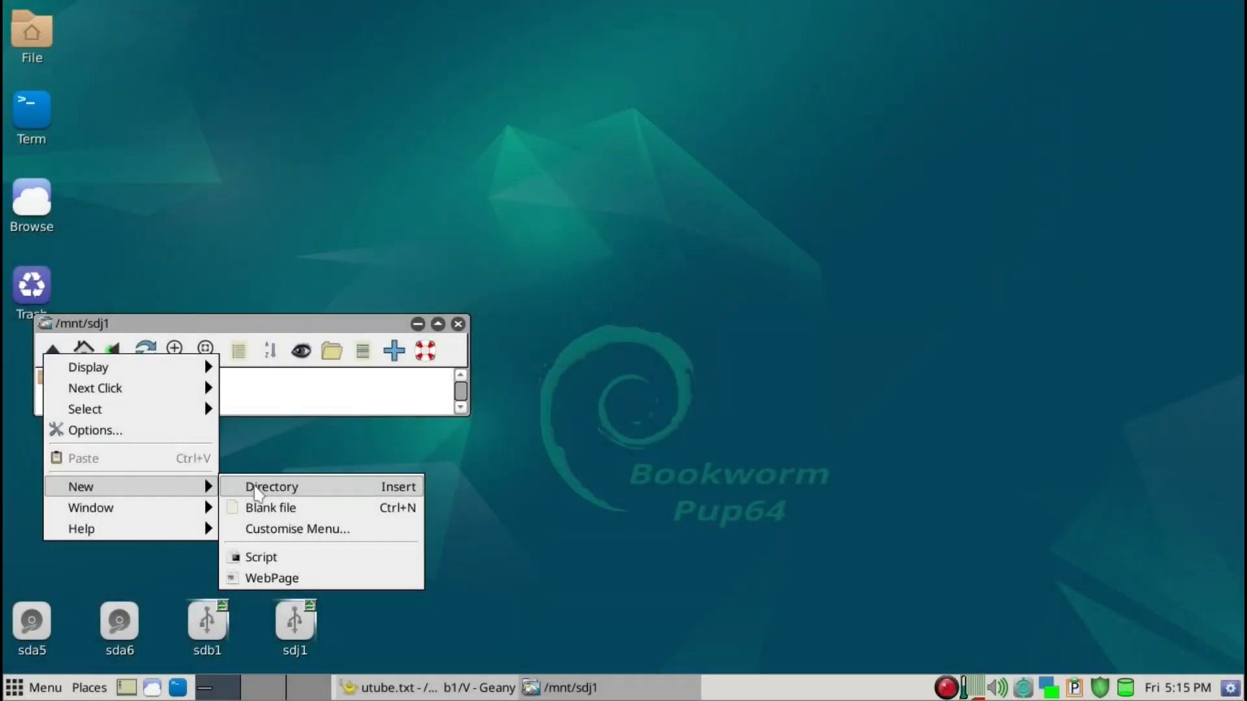
click(259, 488)
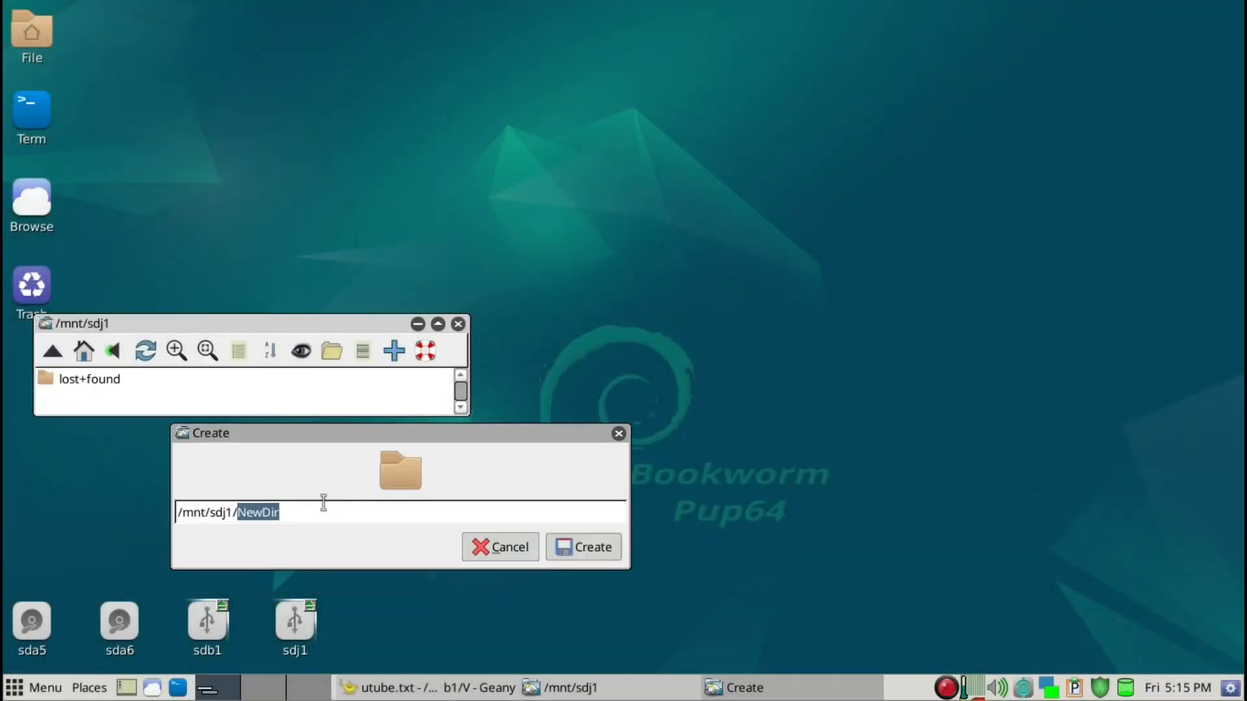
text(VQ)
key(BackSpace)
key(BackSpace)
text(V)
key(BackSpace)
text(Vi)
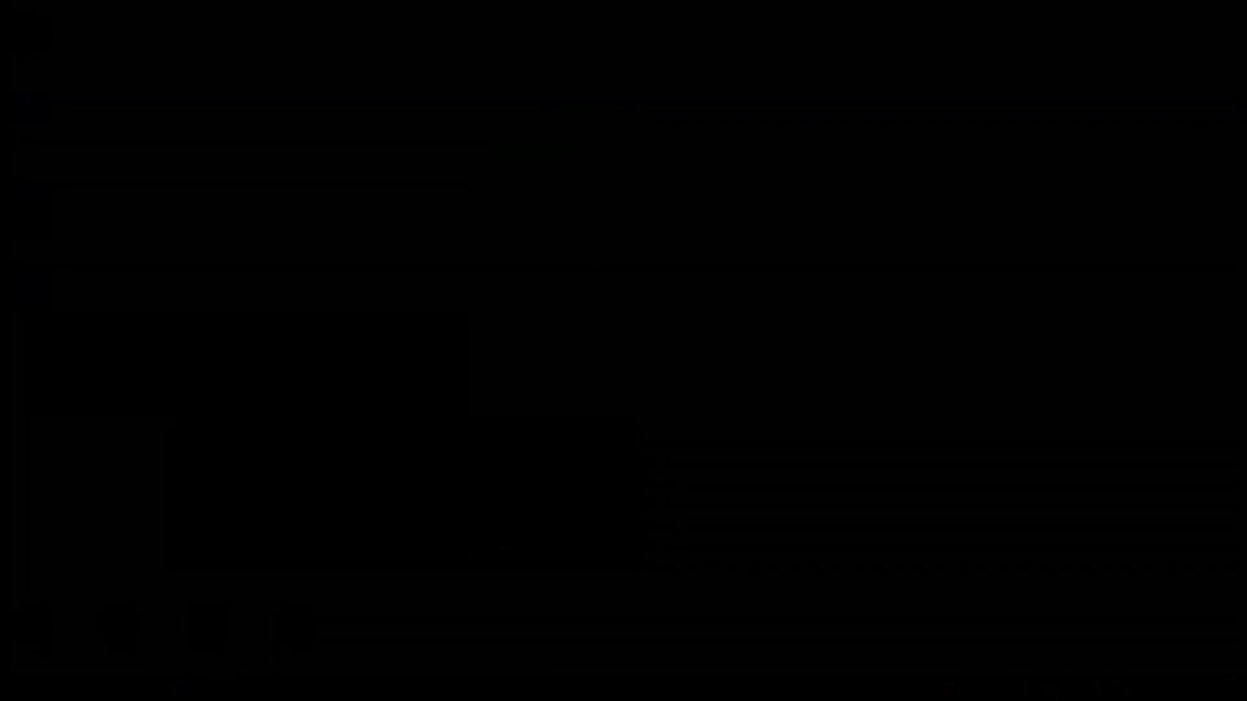
click(575, 555)
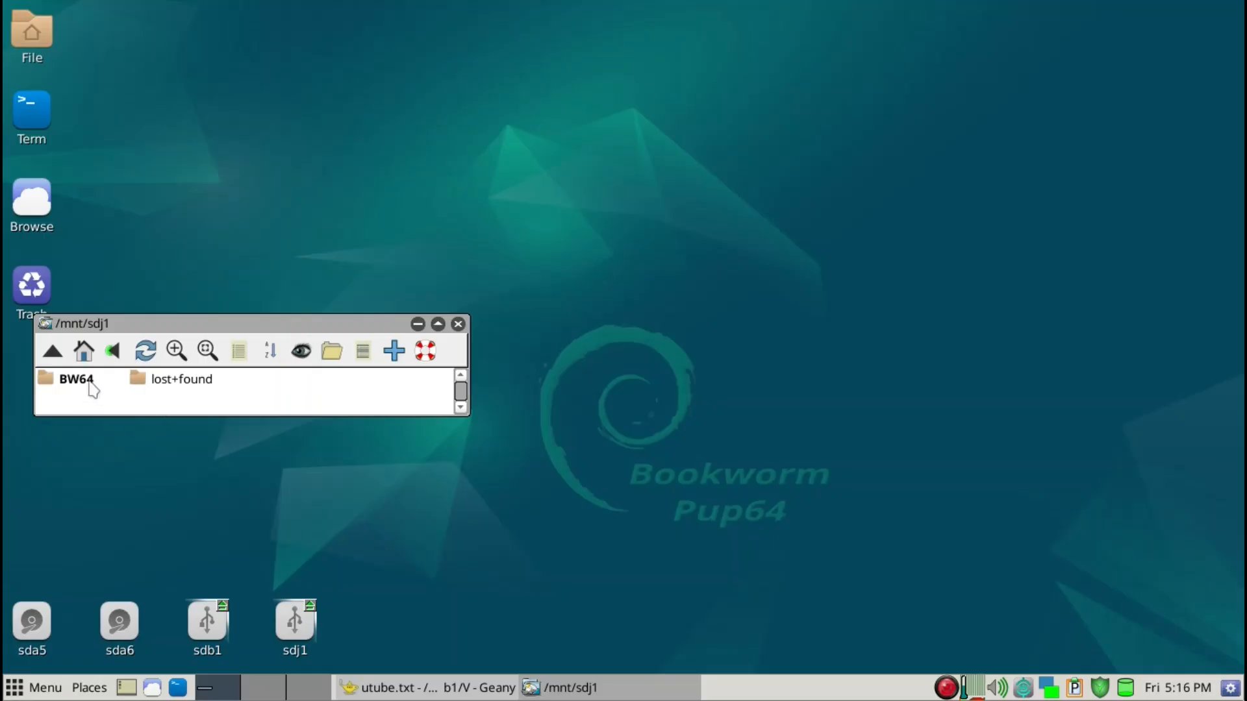
Open the Linux/isos folder on the sdb1 drive and mount BookwormPup64_10.0.11_nkb_v2.iso to show its contents
drag(132, 328, 174, 400)
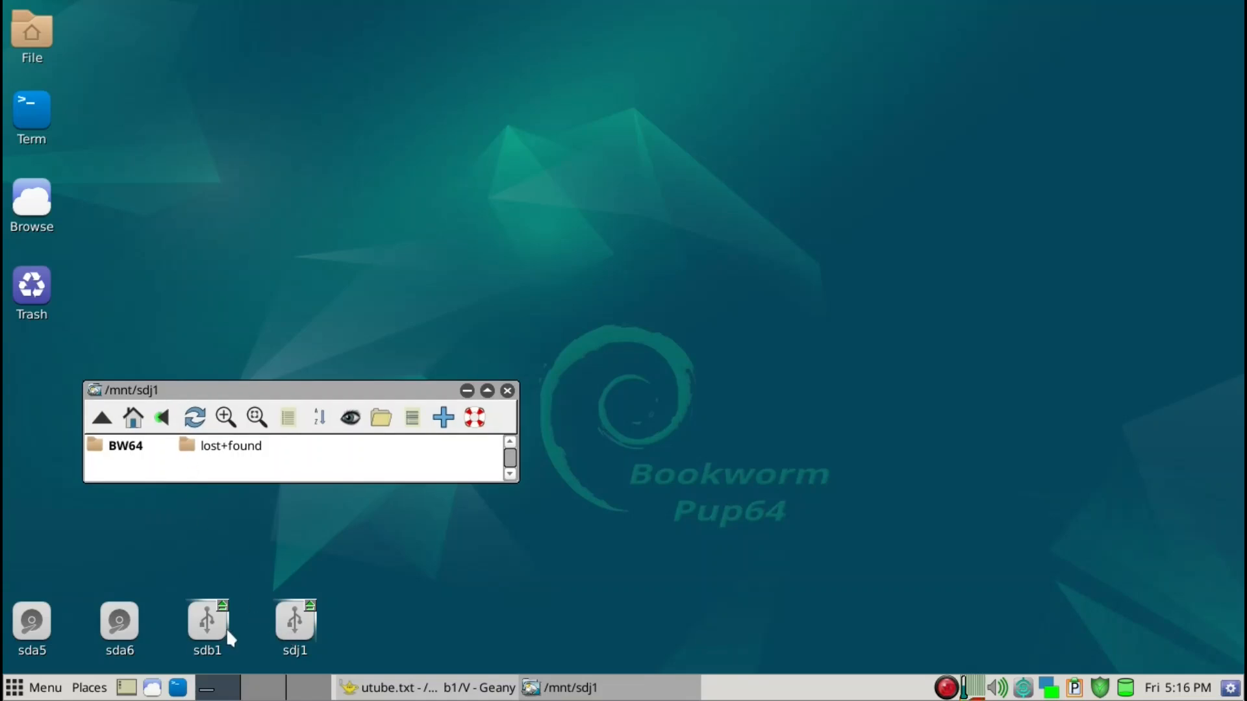
mouse_move(217, 639)
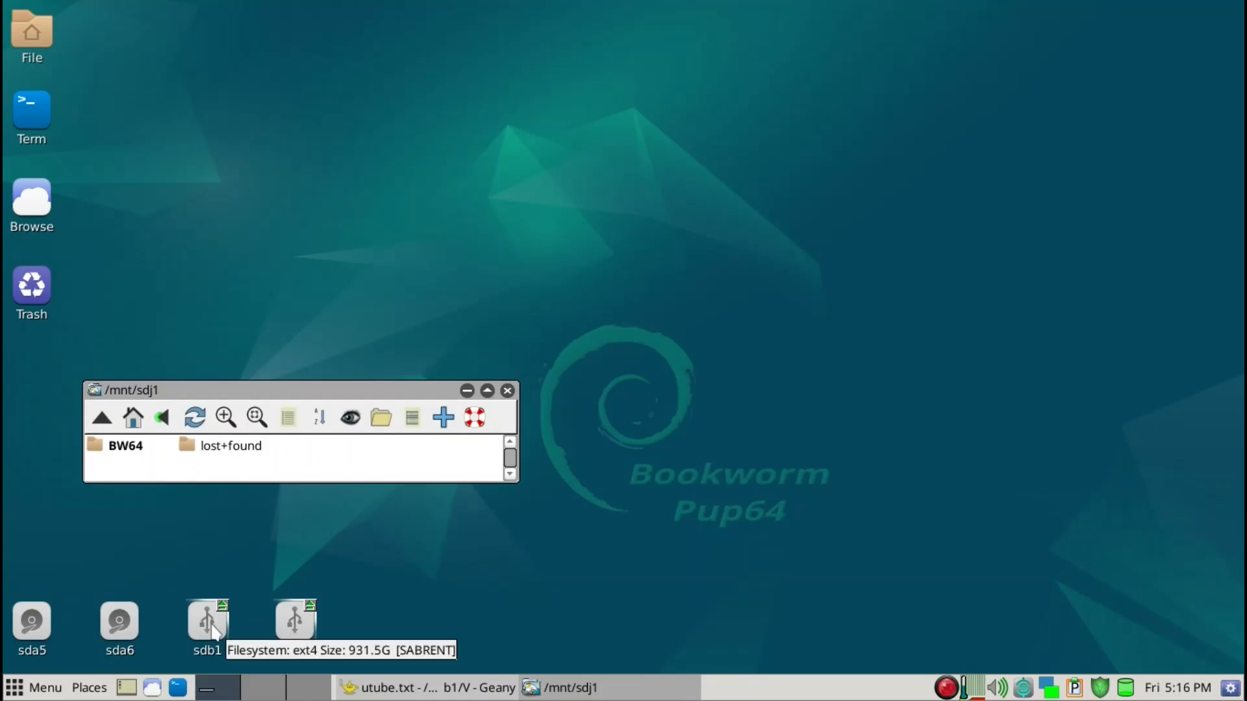
click(215, 636)
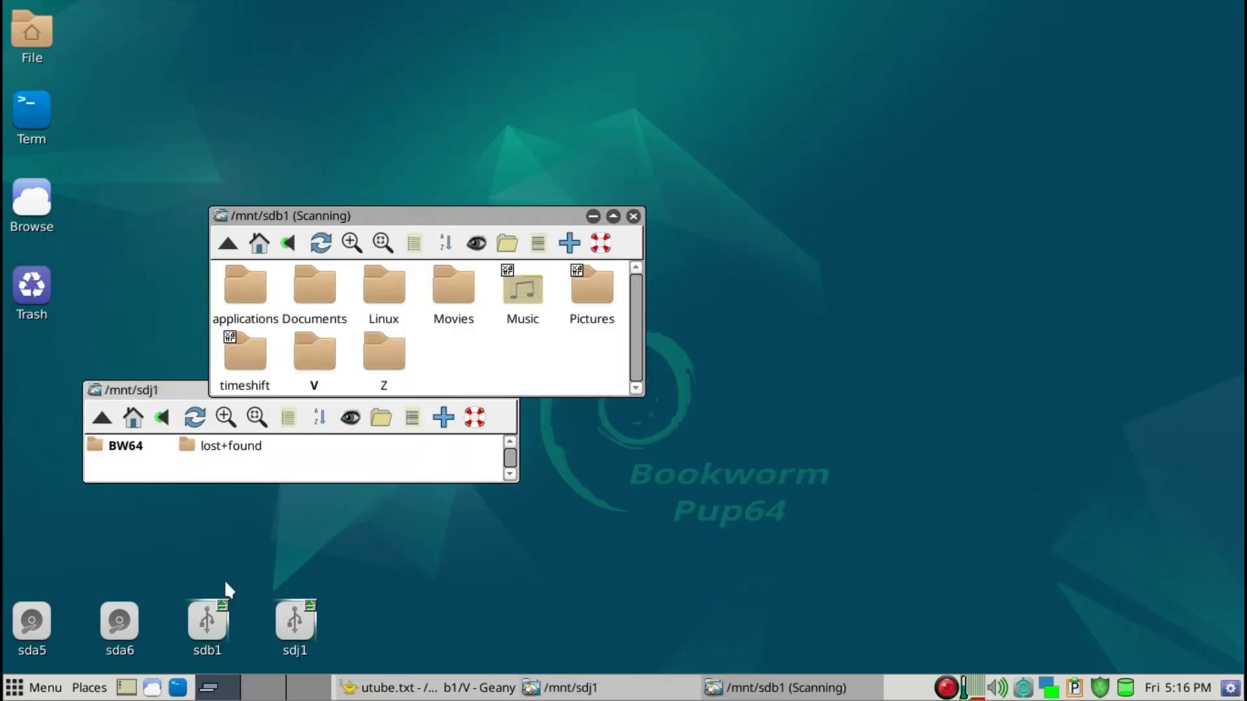
click(382, 302)
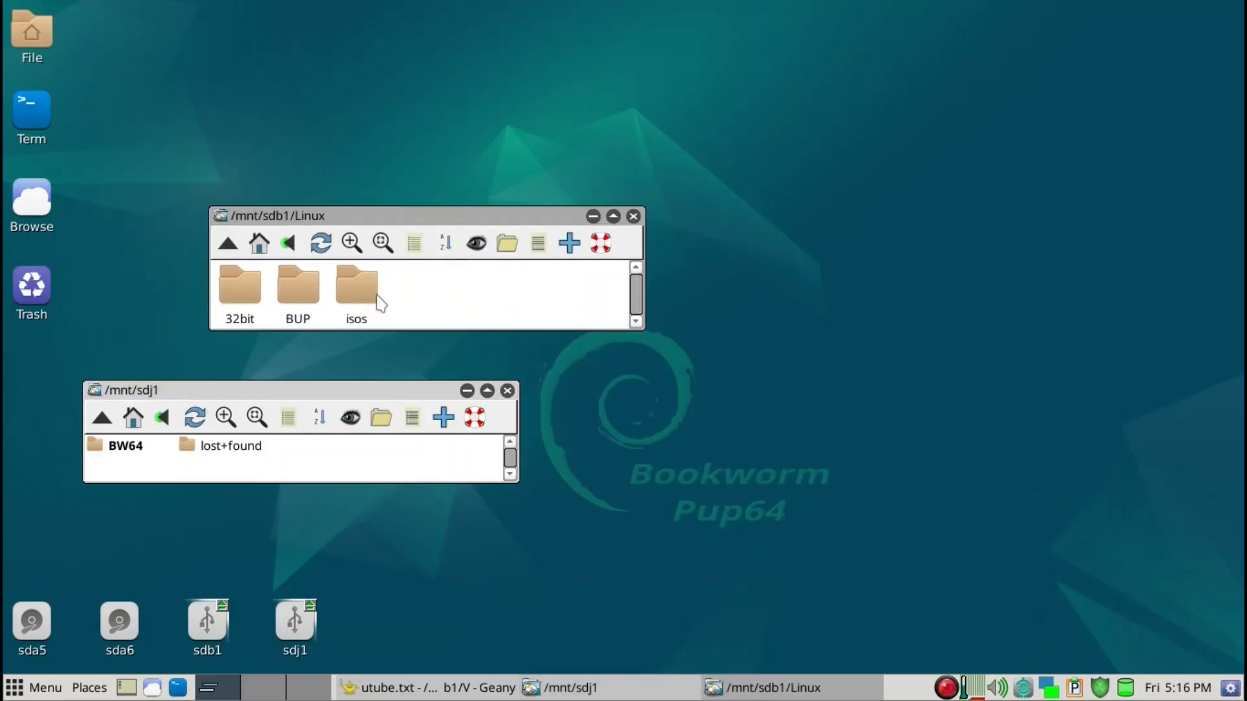
click(358, 289)
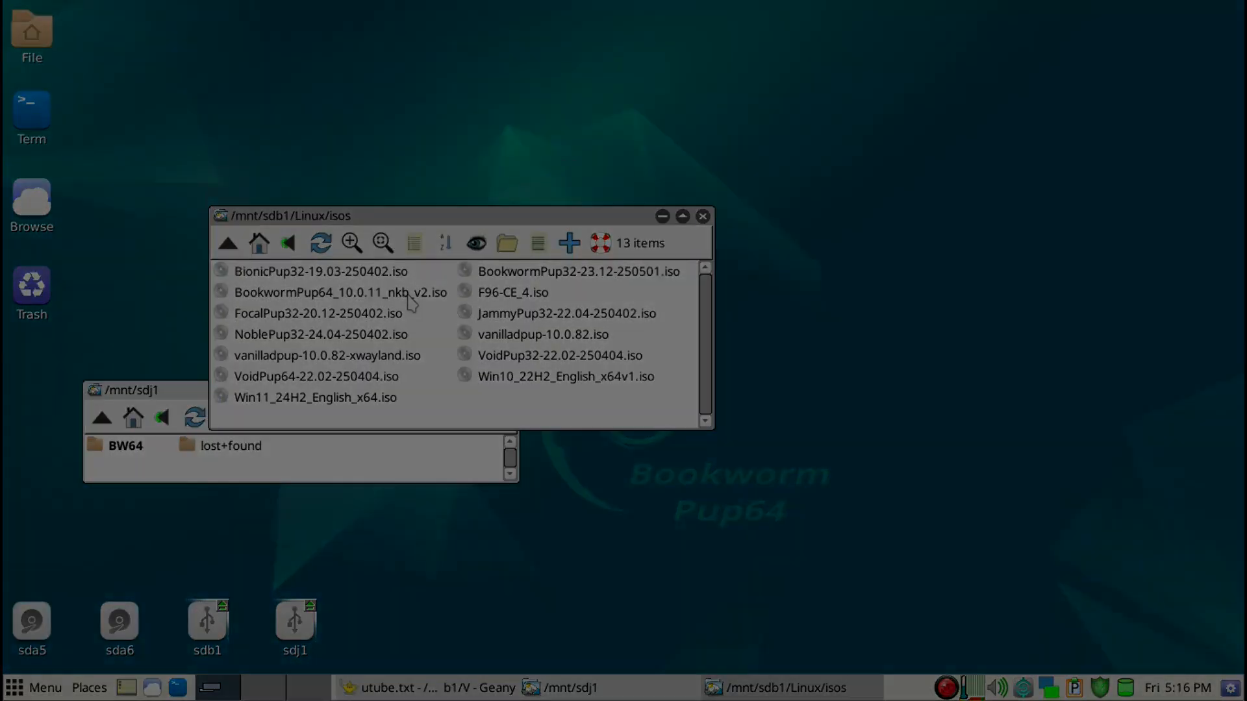
double_click(411, 296)
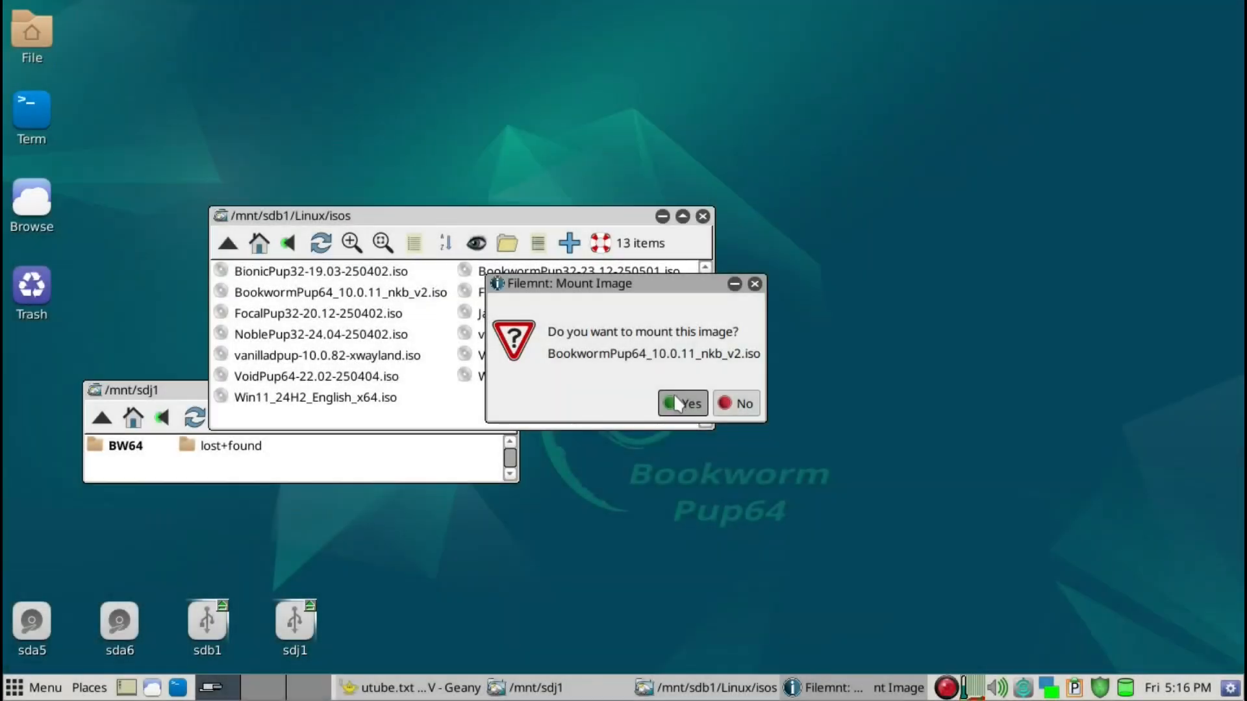
click(675, 404)
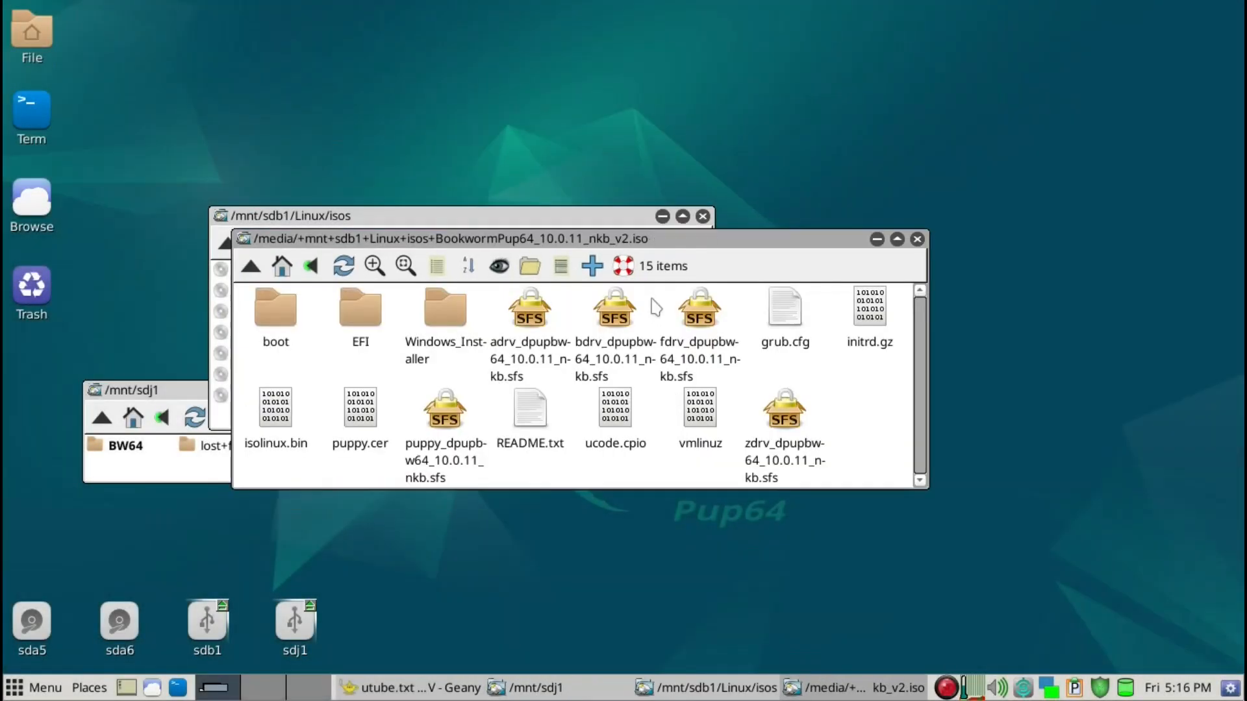
Copy the adrv, bdrv, fdrv, puppy and zdrv SFS files plus vmlinuz, initrd.gz and ucode.cpio from the mounted ISO into BW64
key(minus)
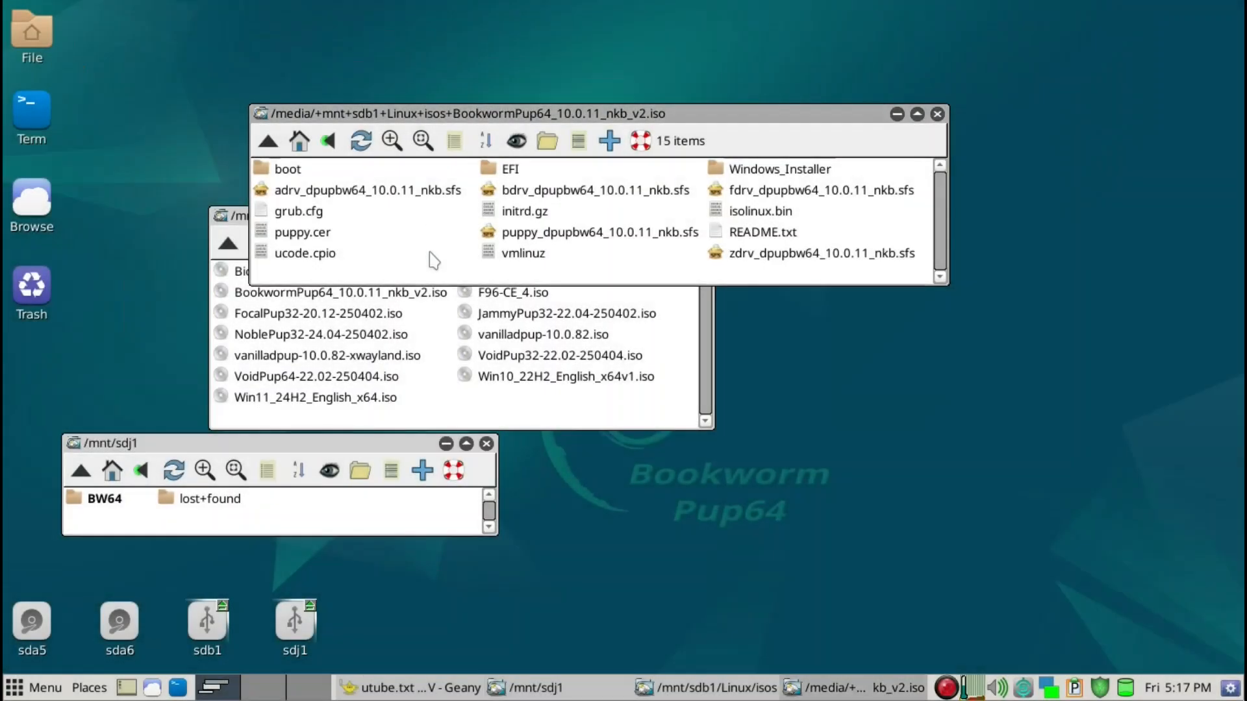
click(412, 195)
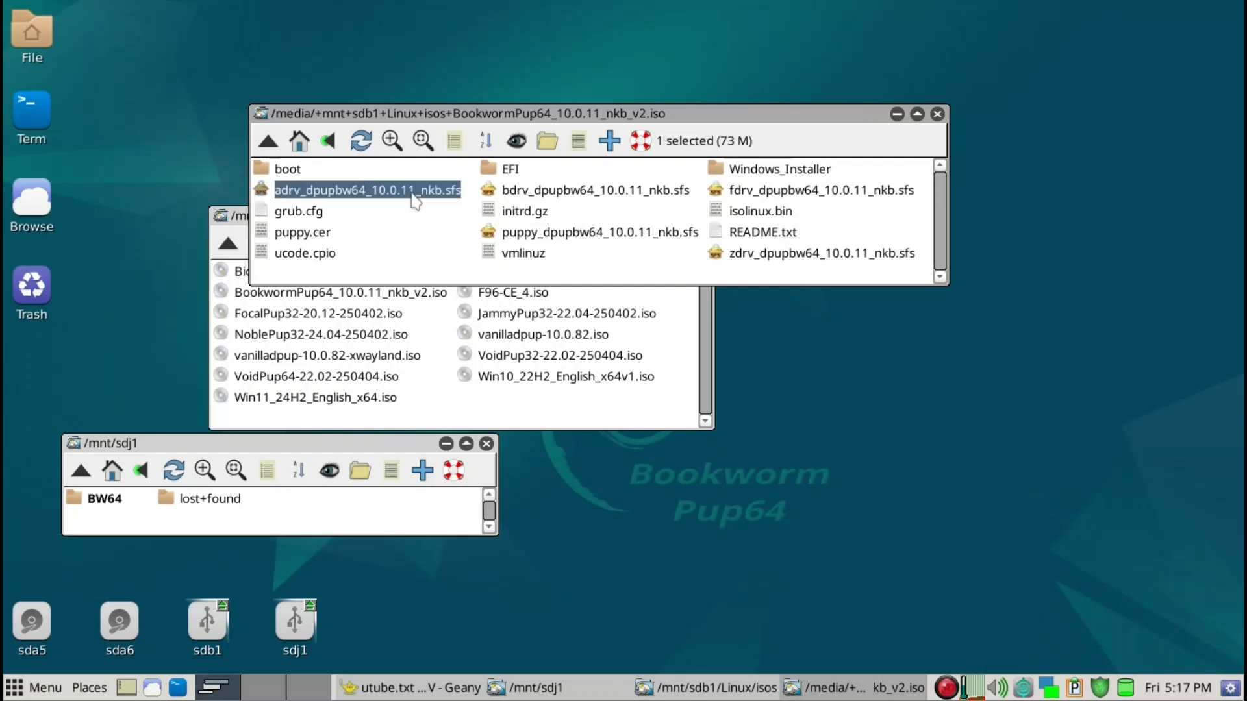
ctrl+click(583, 195)
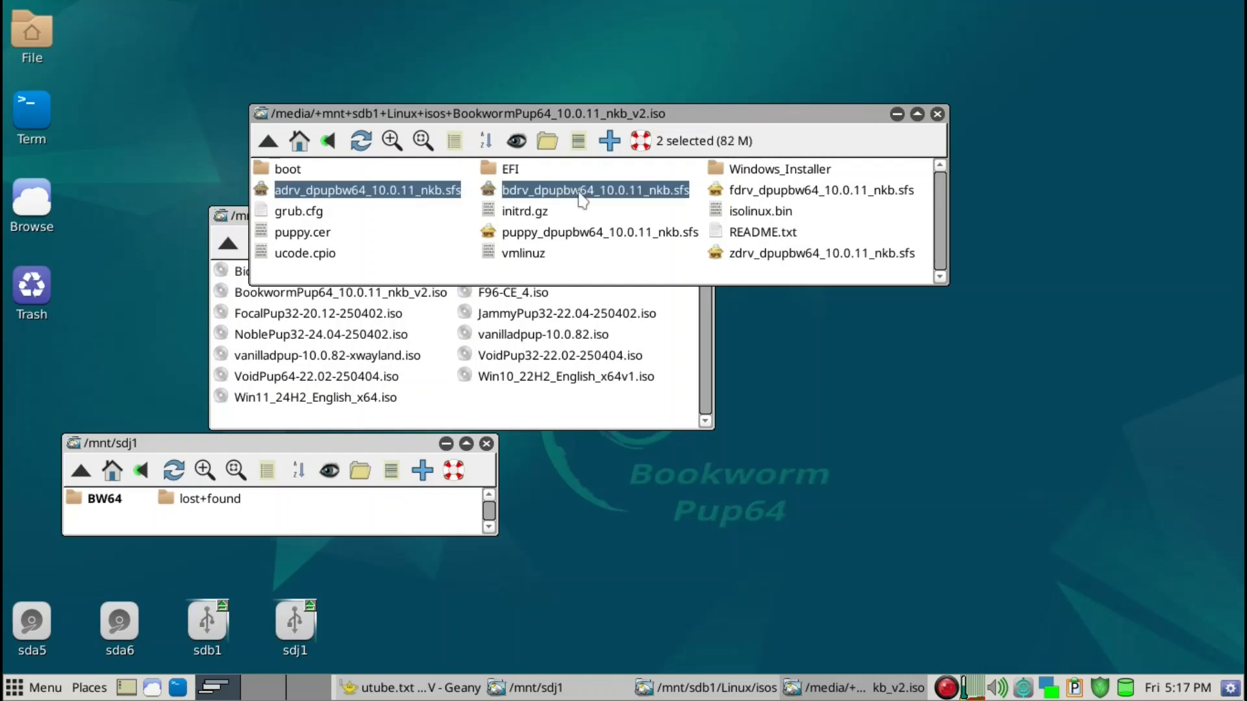
ctrl+click(593, 235)
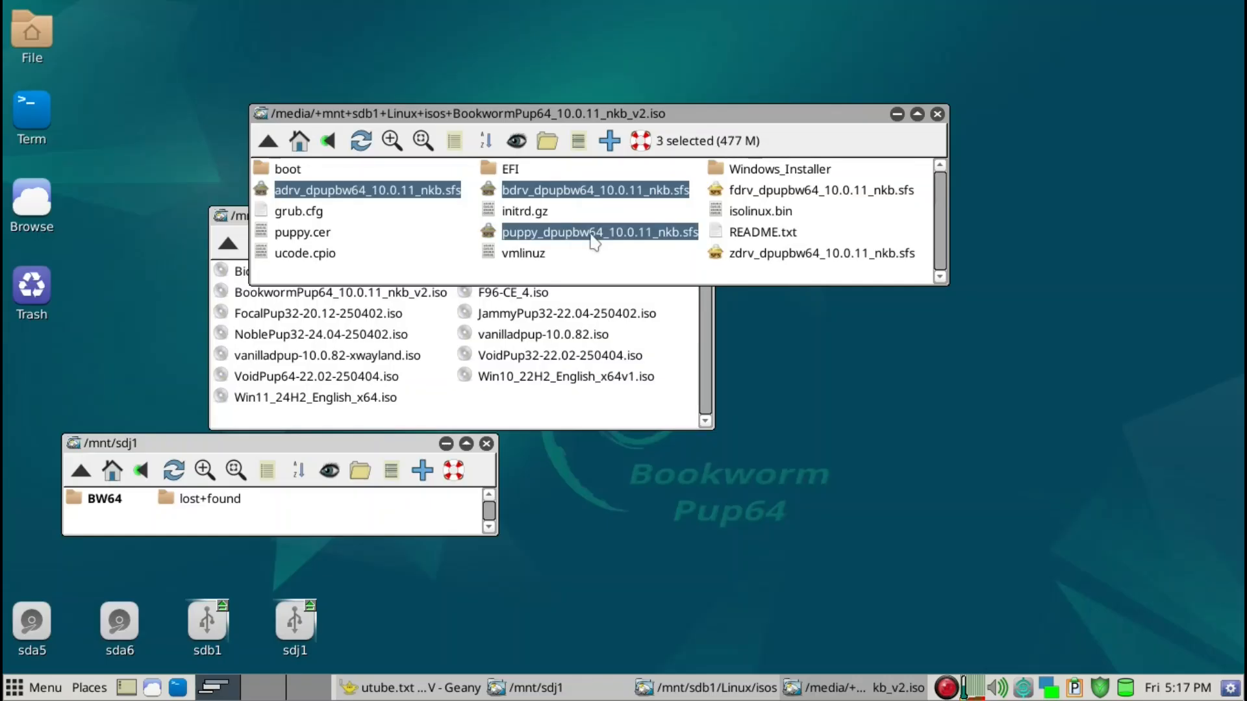
ctrl+click(732, 191)
ctrl+click(763, 256)
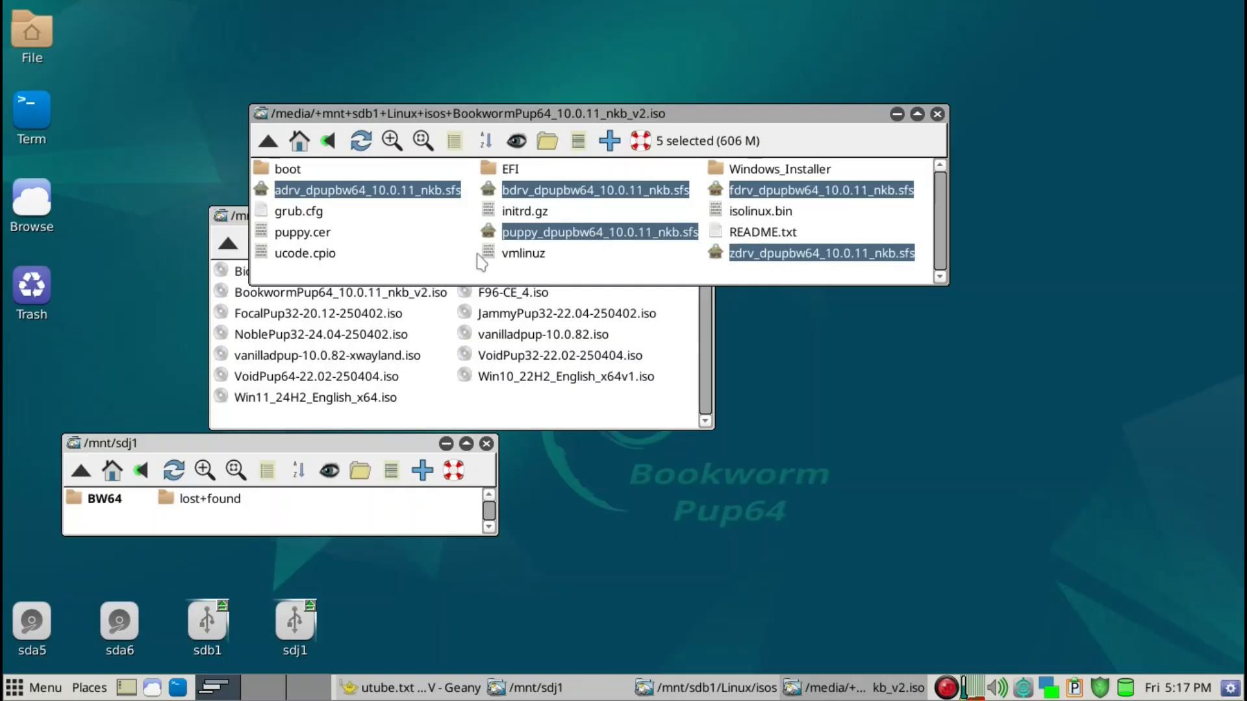
ctrl+click(525, 257)
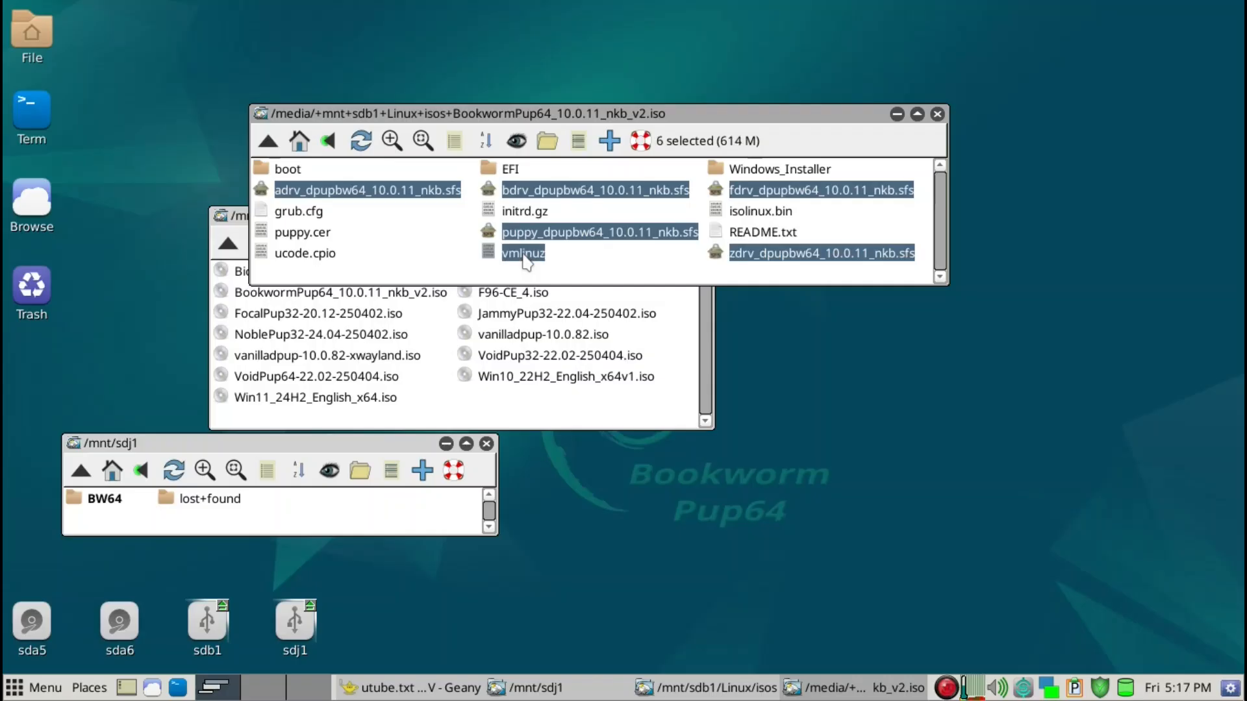
ctrl+click(522, 216)
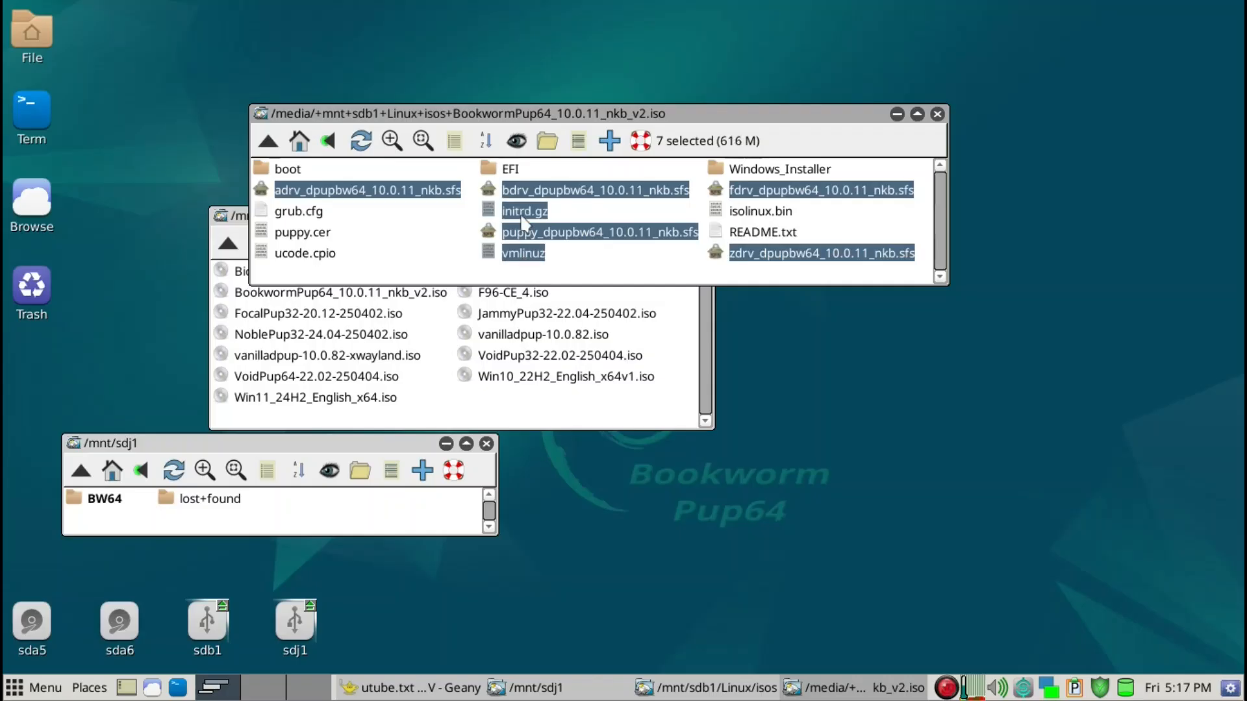
ctrl+click(290, 258)
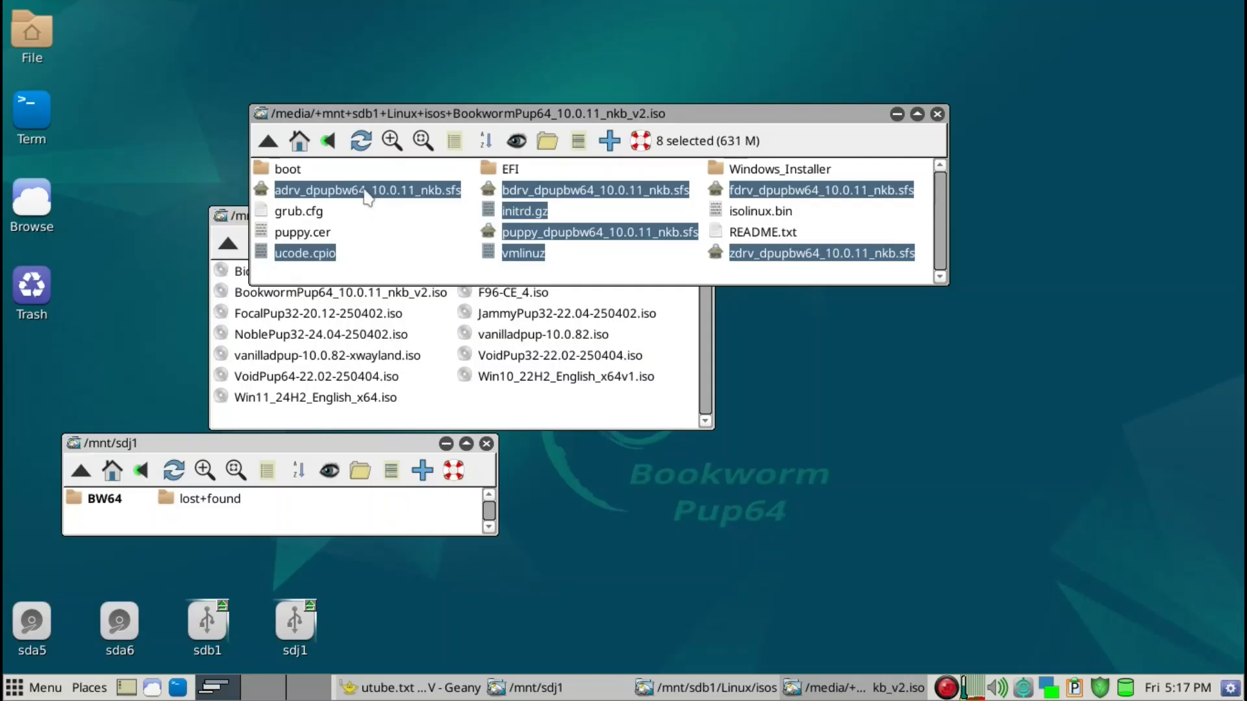
drag(357, 197, 101, 504)
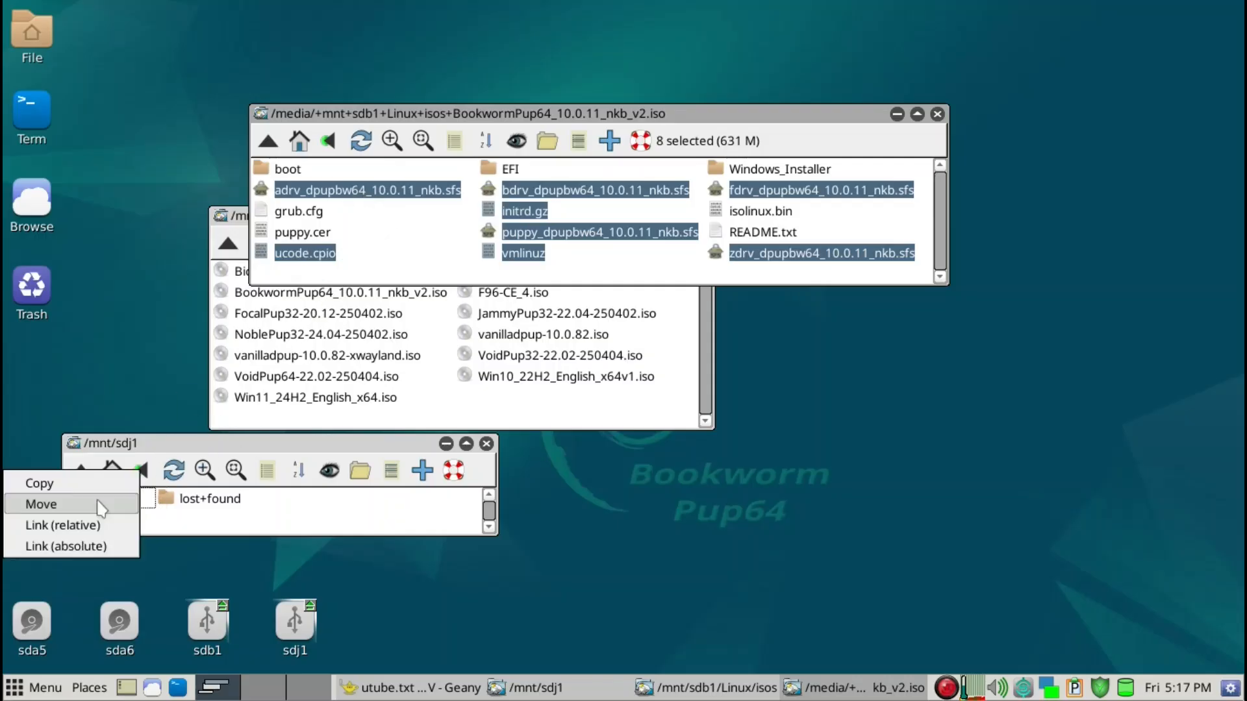
click(94, 484)
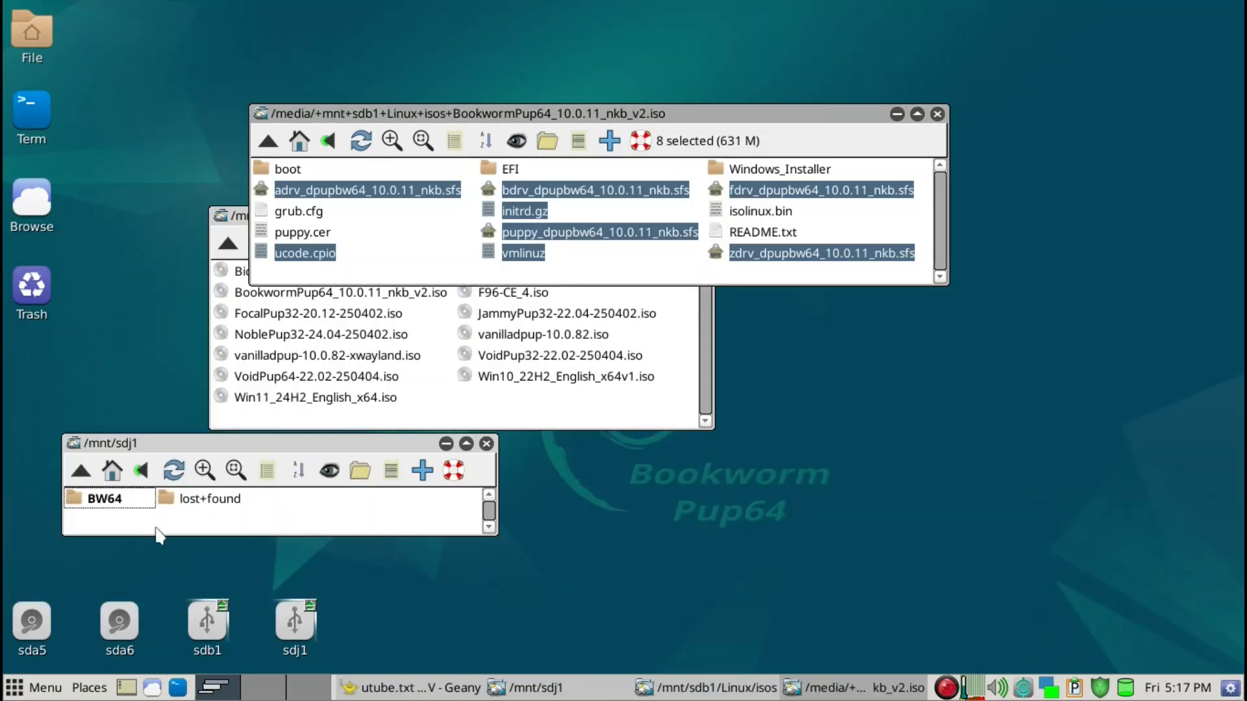
click(817, 266)
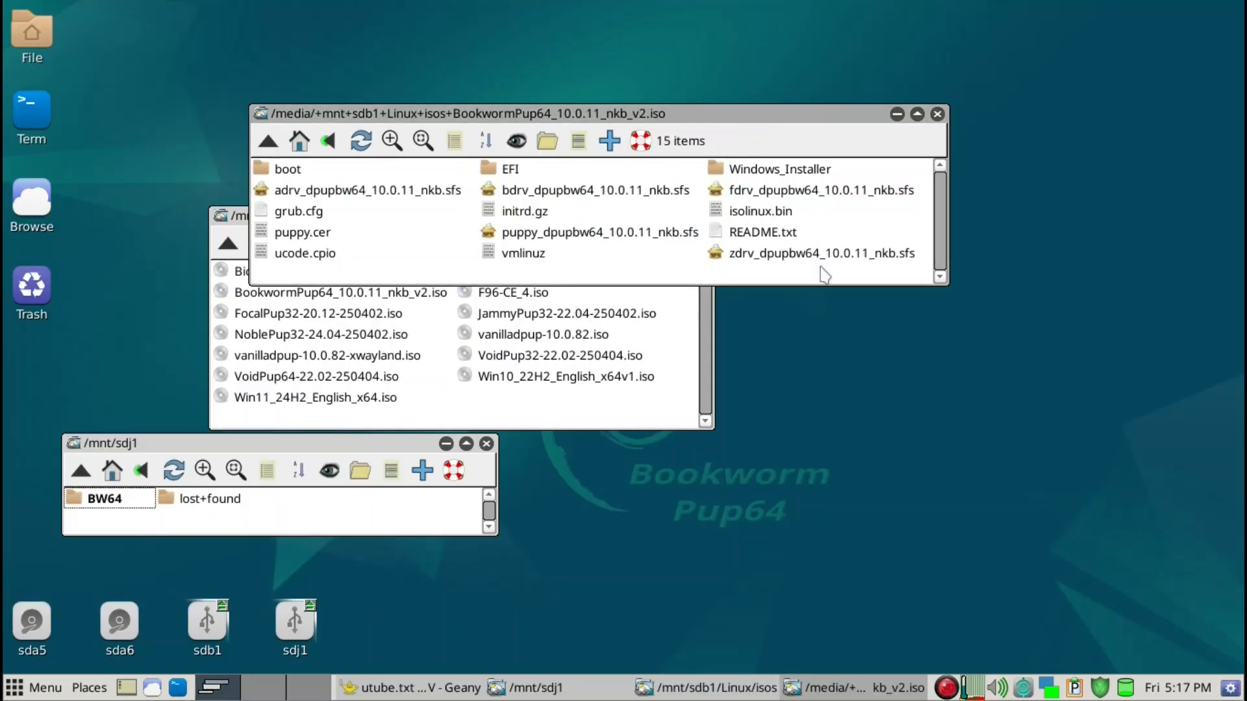
Unmount the BookwormPup64_10.0.11_nkb_v2.iso image and close the isos folder window
drag(775, 111, 1013, 39)
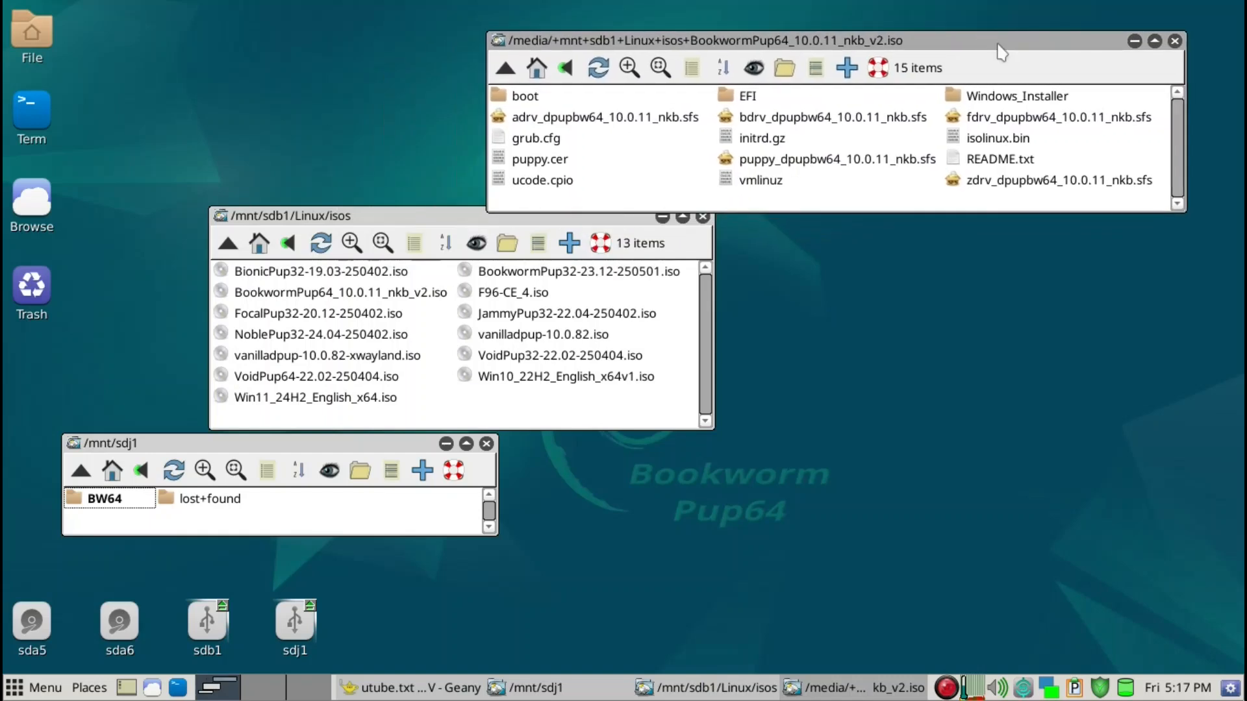
click(395, 297)
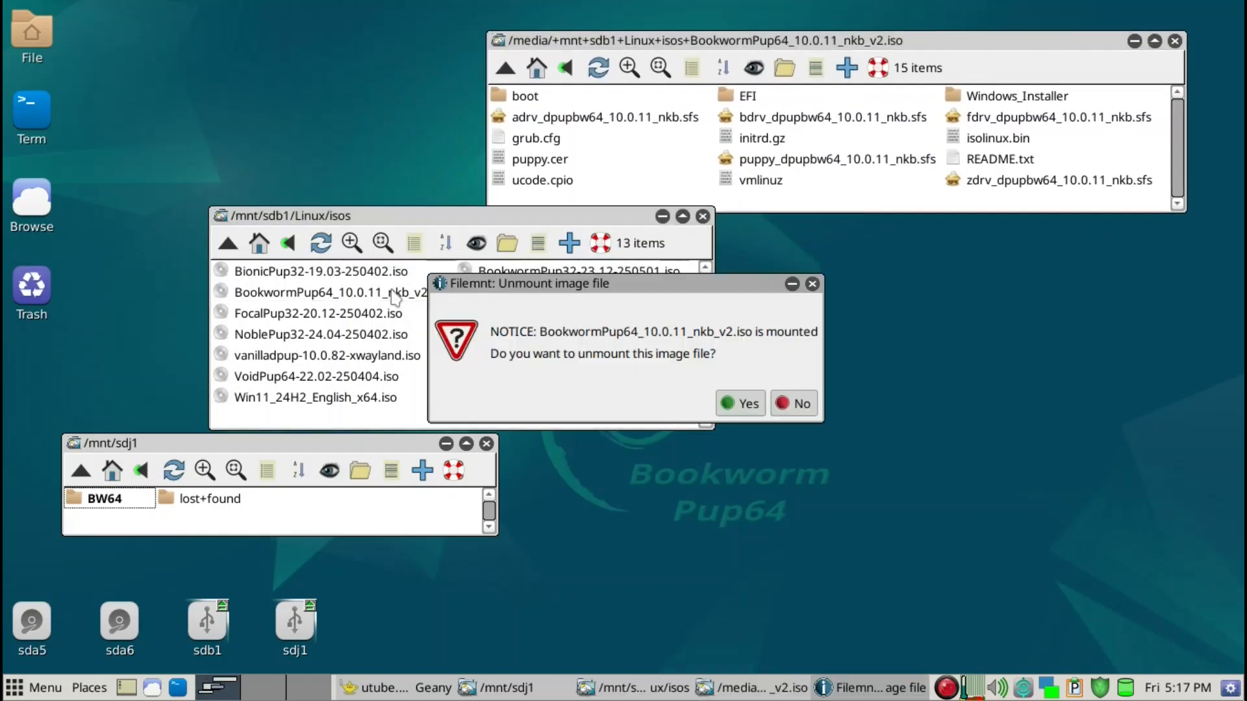
click(749, 403)
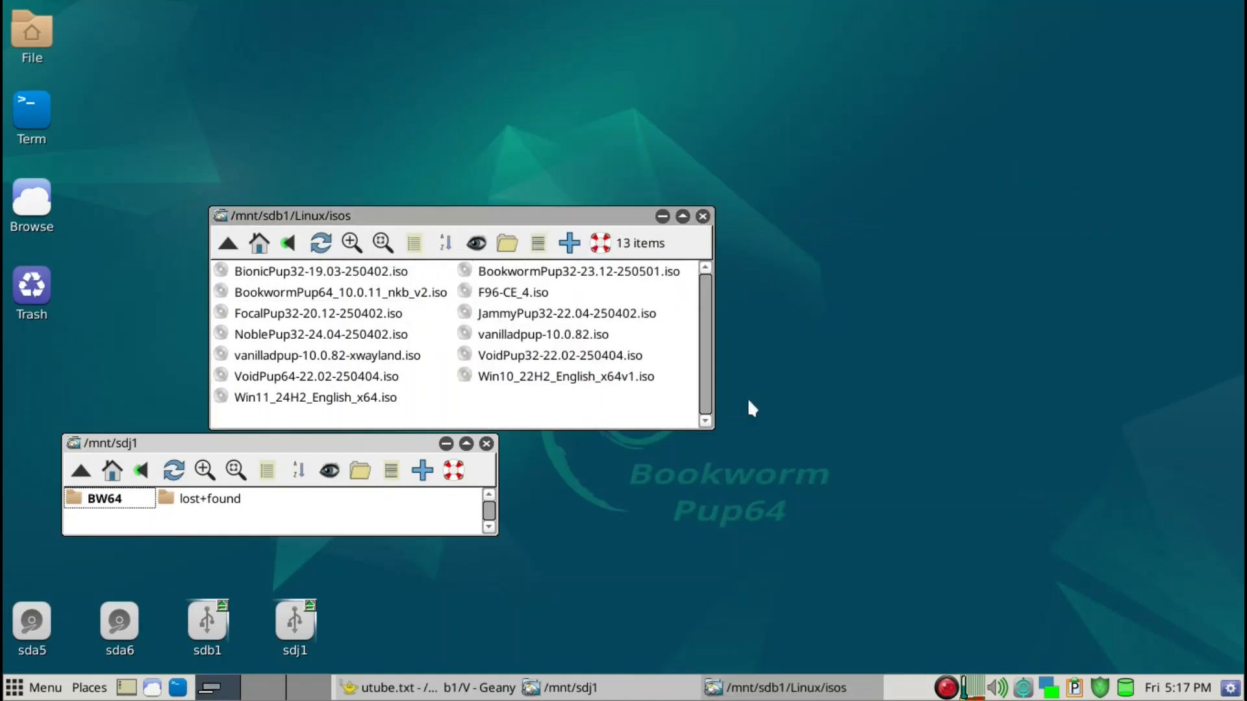
click(703, 217)
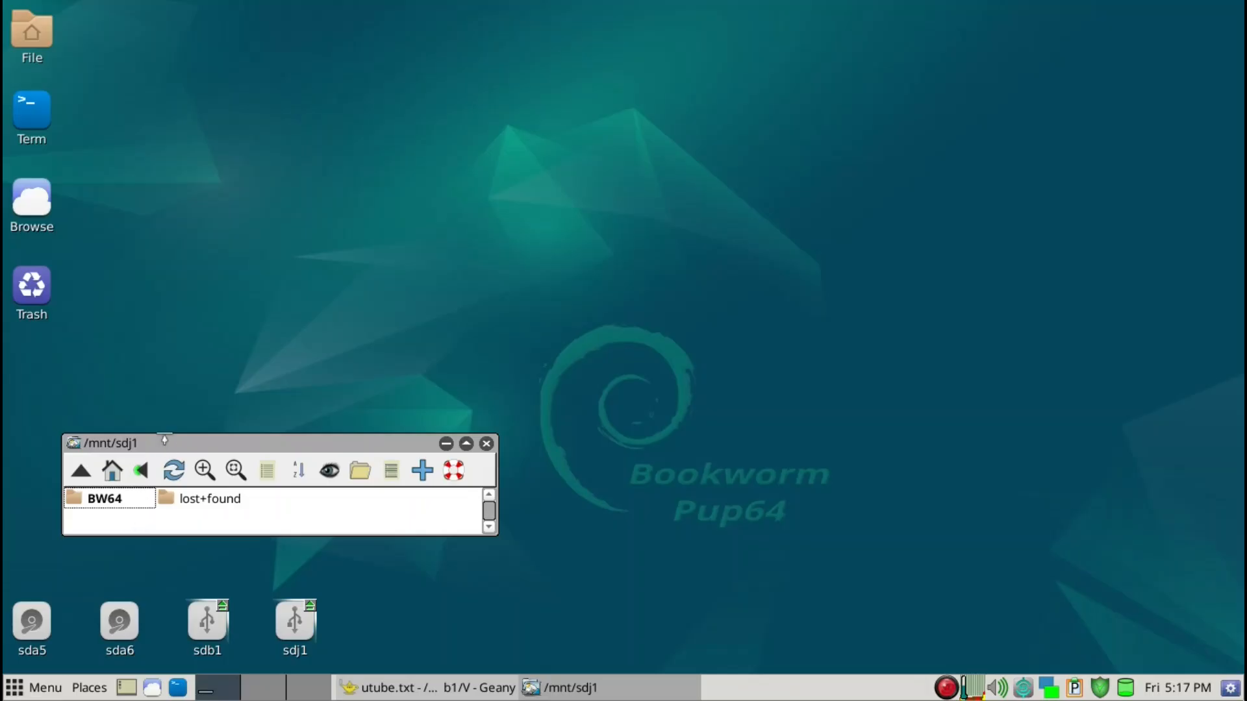
Search the application launcher for "grub" and open the Grub4Dos bootloader config
drag(177, 449, 180, 359)
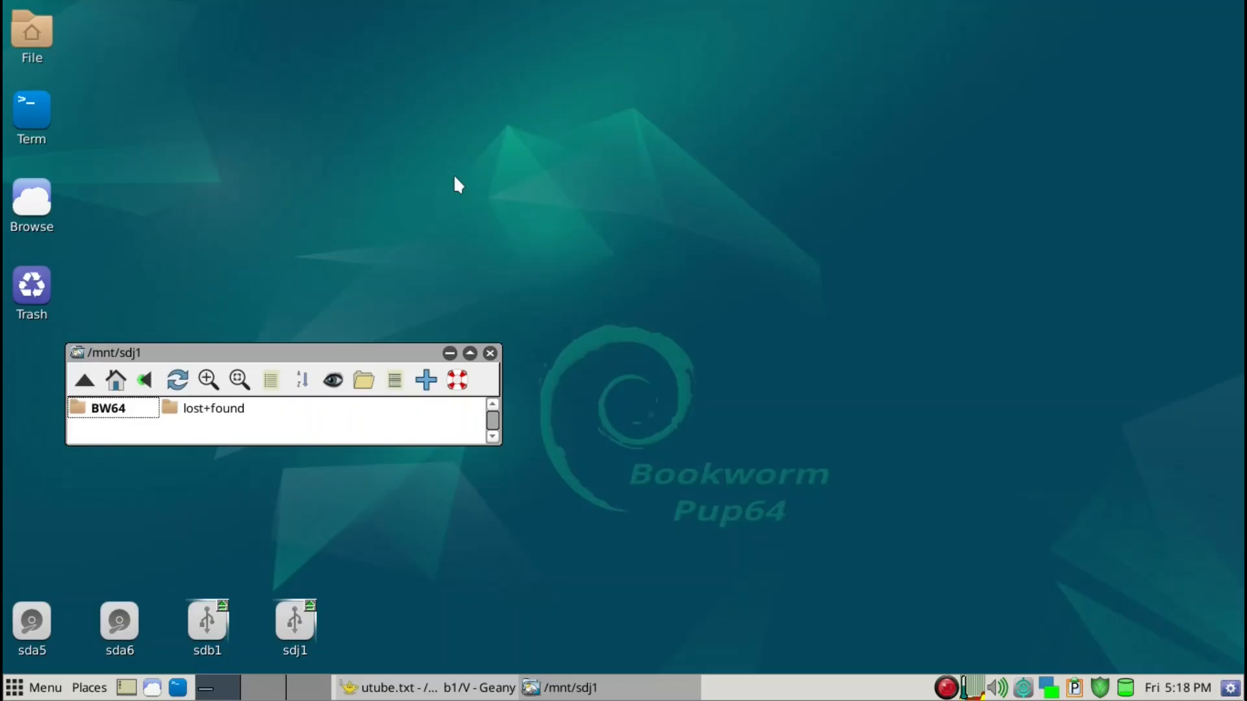
key(ctrl+space)
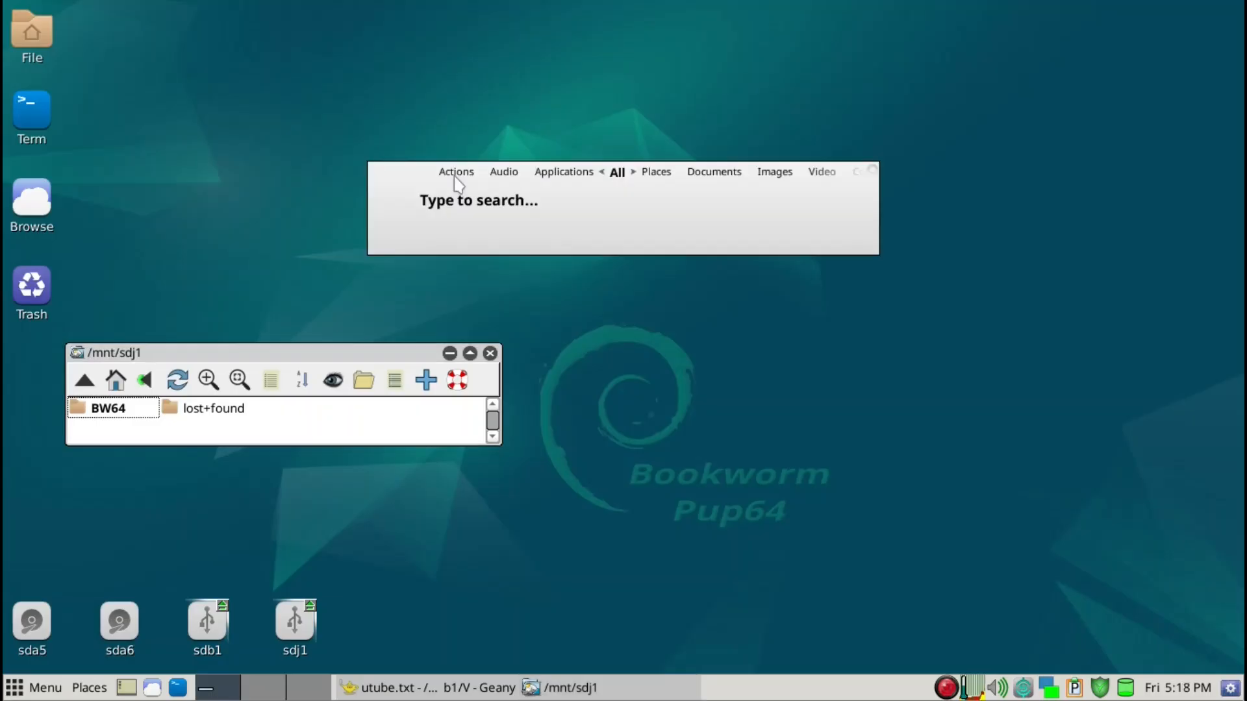
text(grub)
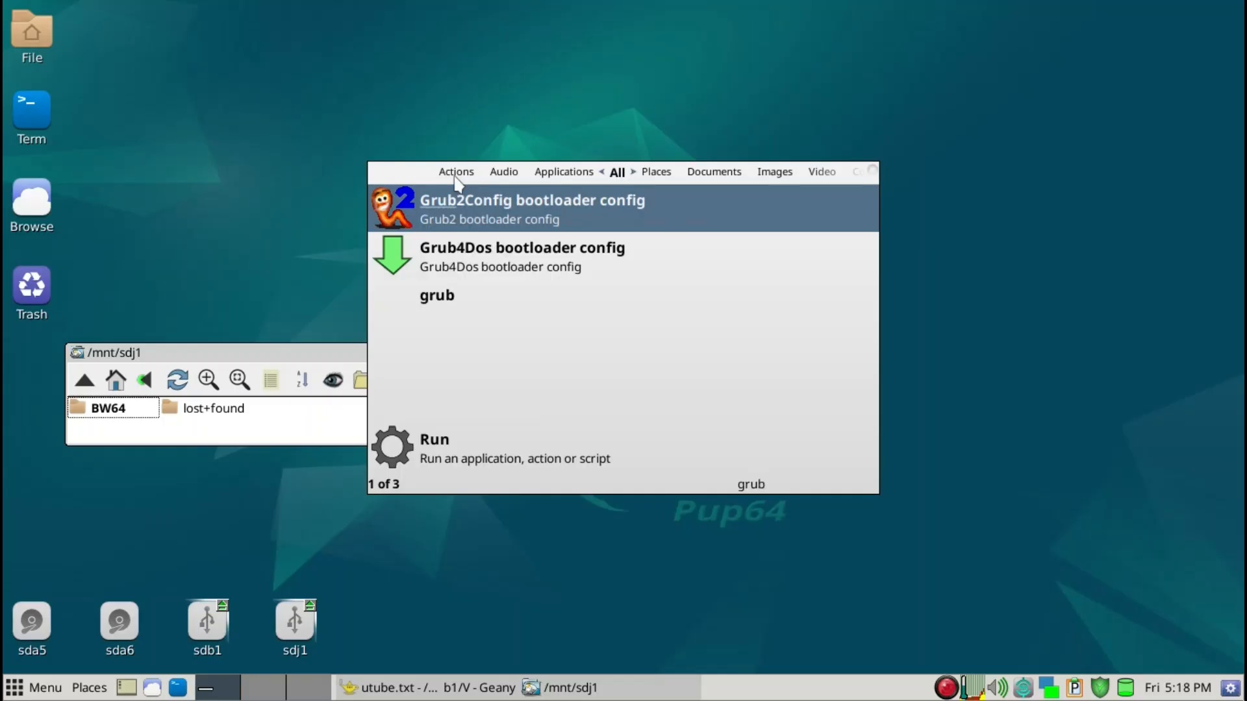
key(Down)
key(Return)
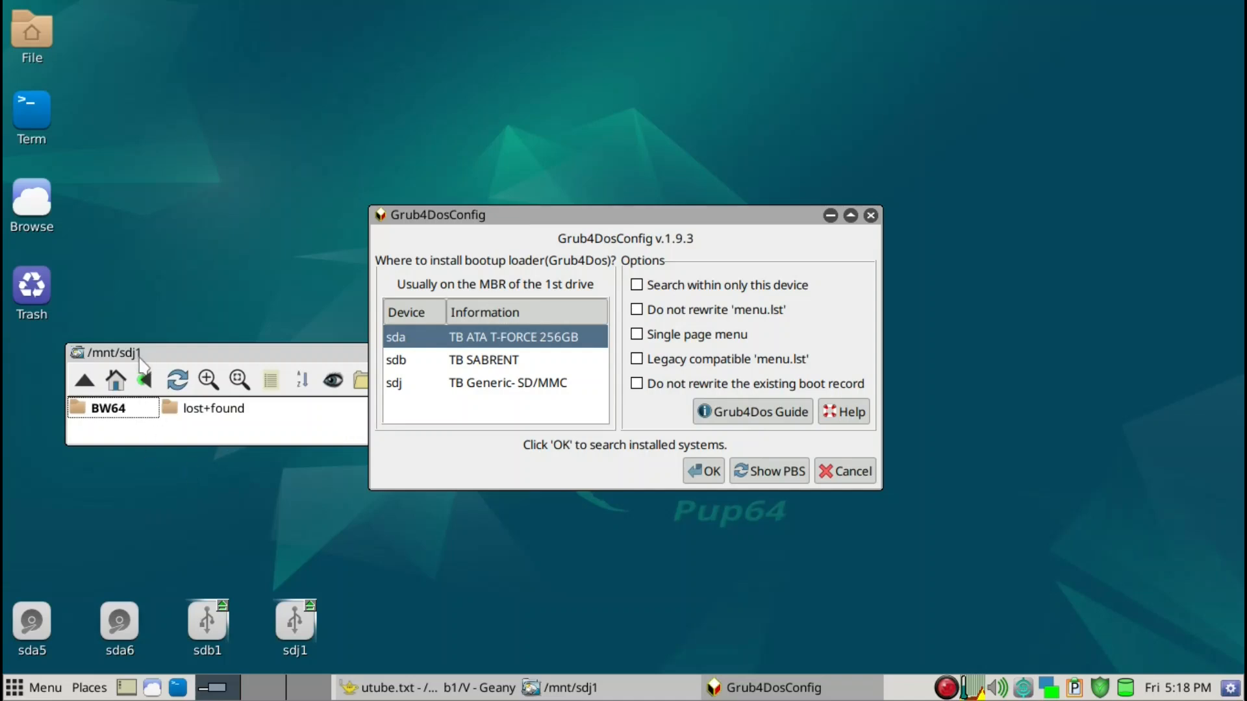
Start the Grub4Dos setup on device sdj with "Search within only this device" and "Legacy compatible 'menu.lst'" enabled
click(456, 385)
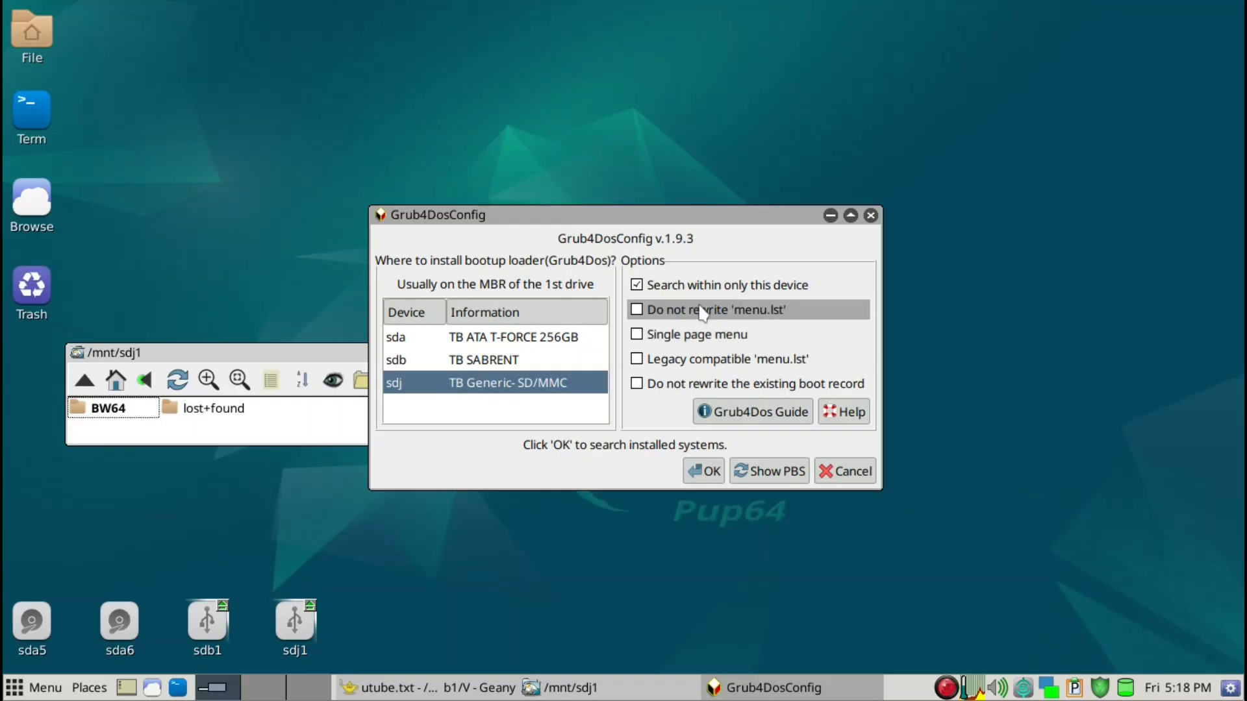
click(637, 361)
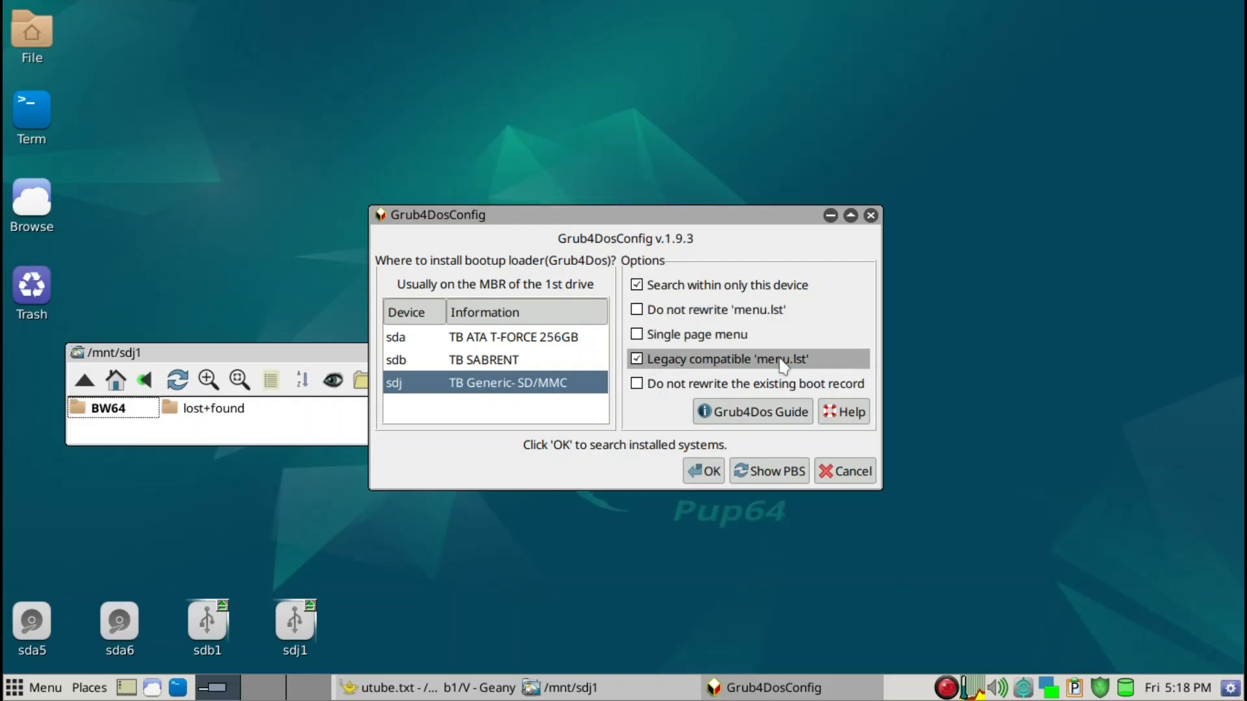
click(700, 481)
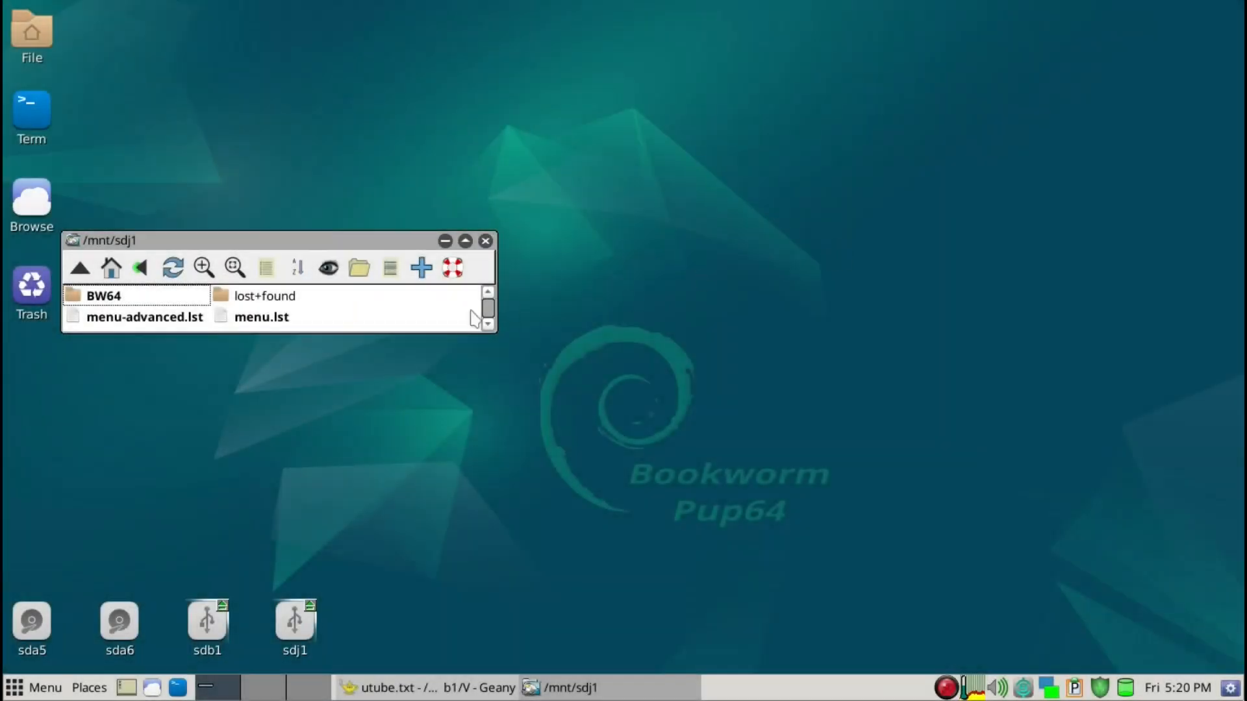
Open menu.lst from sdj1 in Geany and insert "psave=SAV:/save/" before pfix=fsck on the BW64 kernel line
right_click(259, 325)
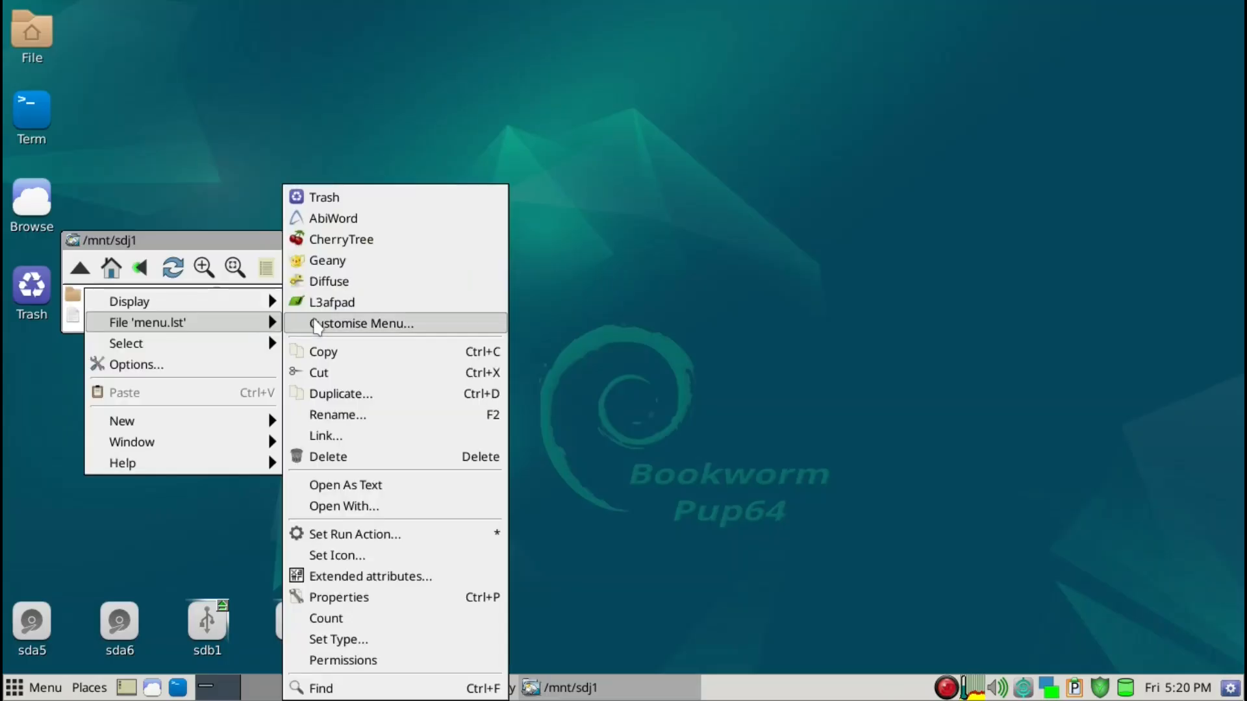
click(326, 262)
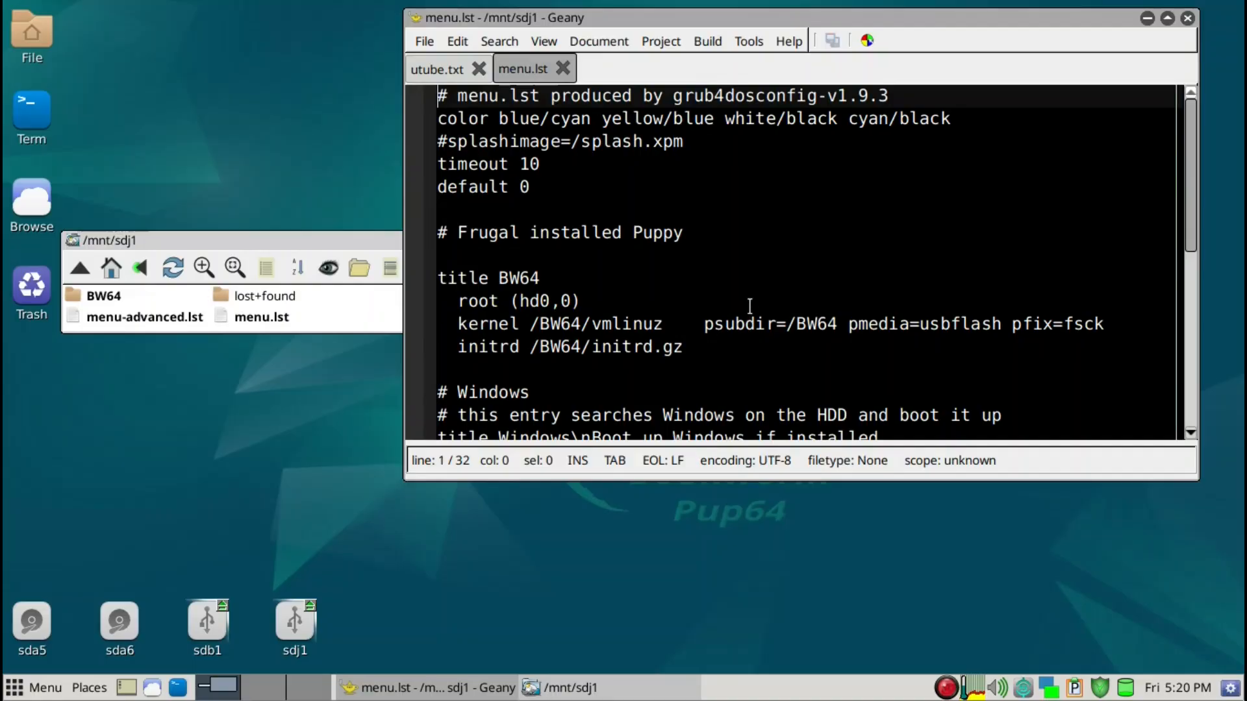
click(544, 278)
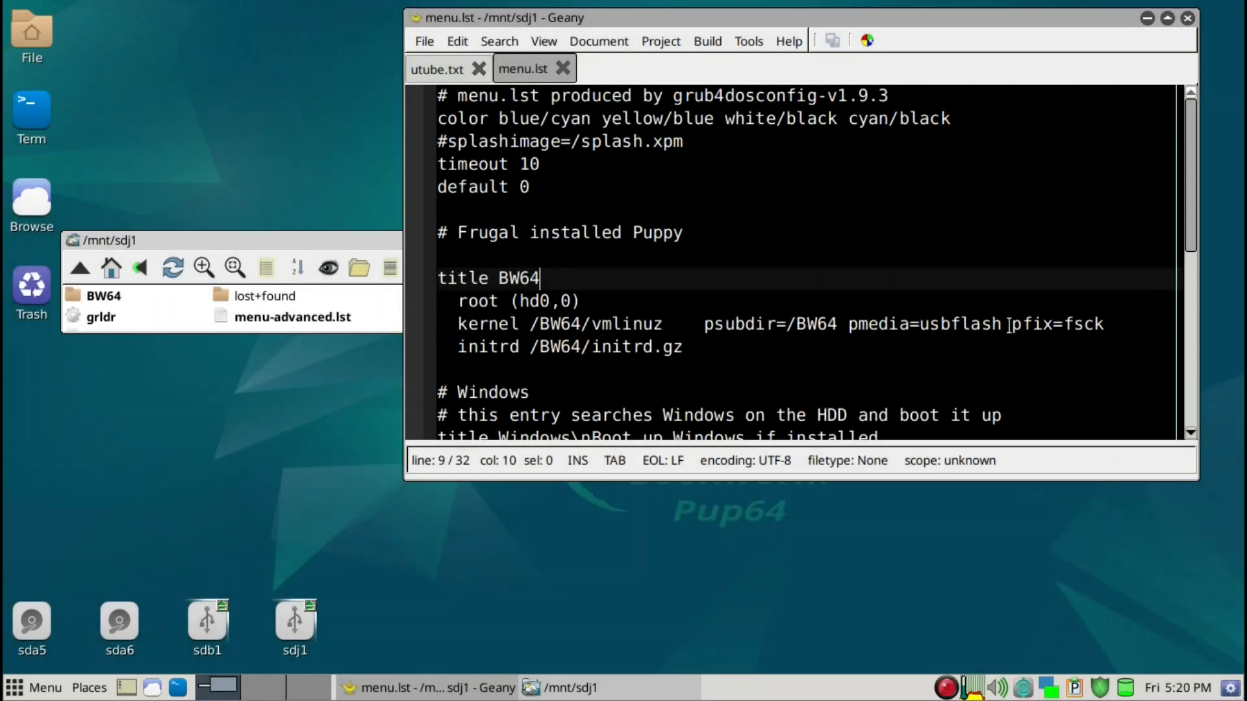
click(1012, 323)
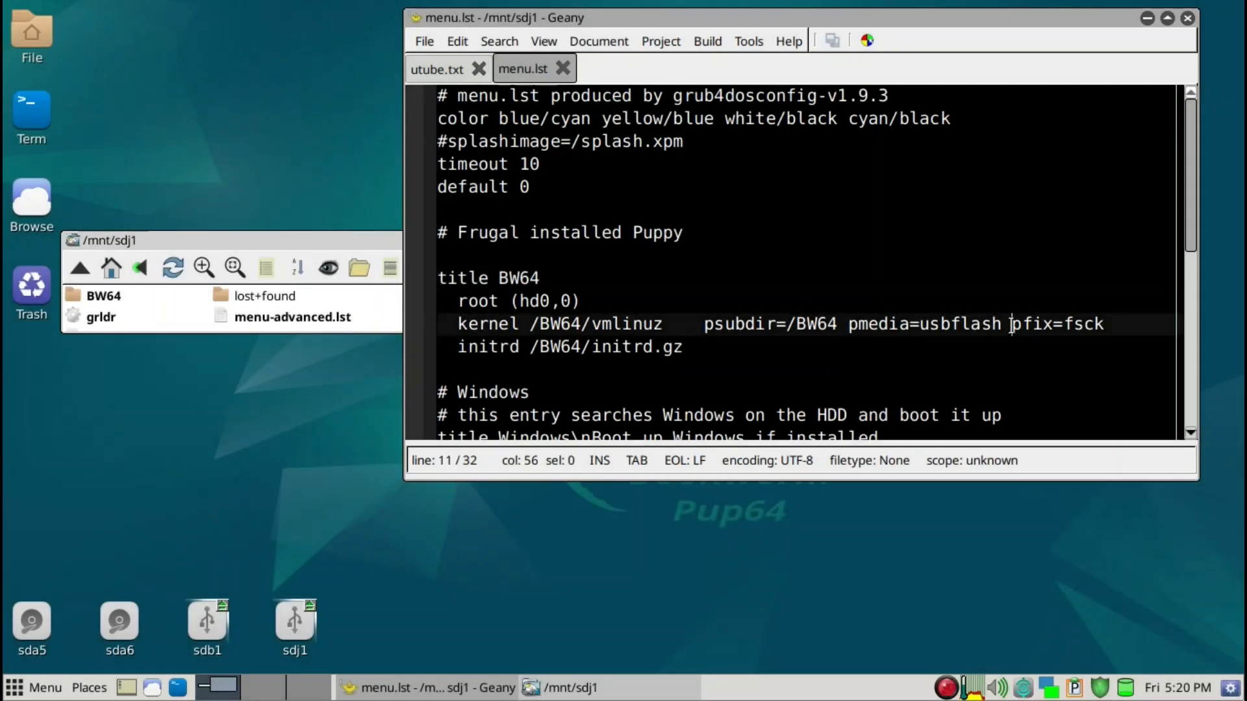
drag(911, 17, 874, 43)
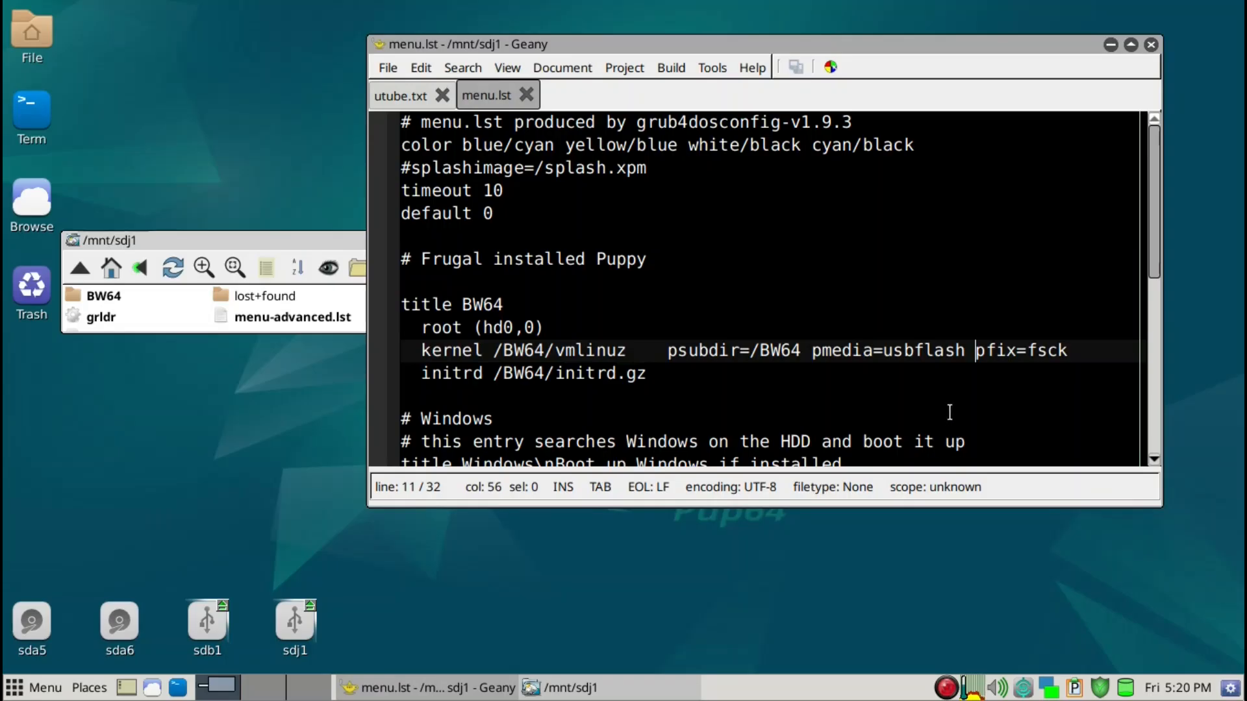
text(psave)
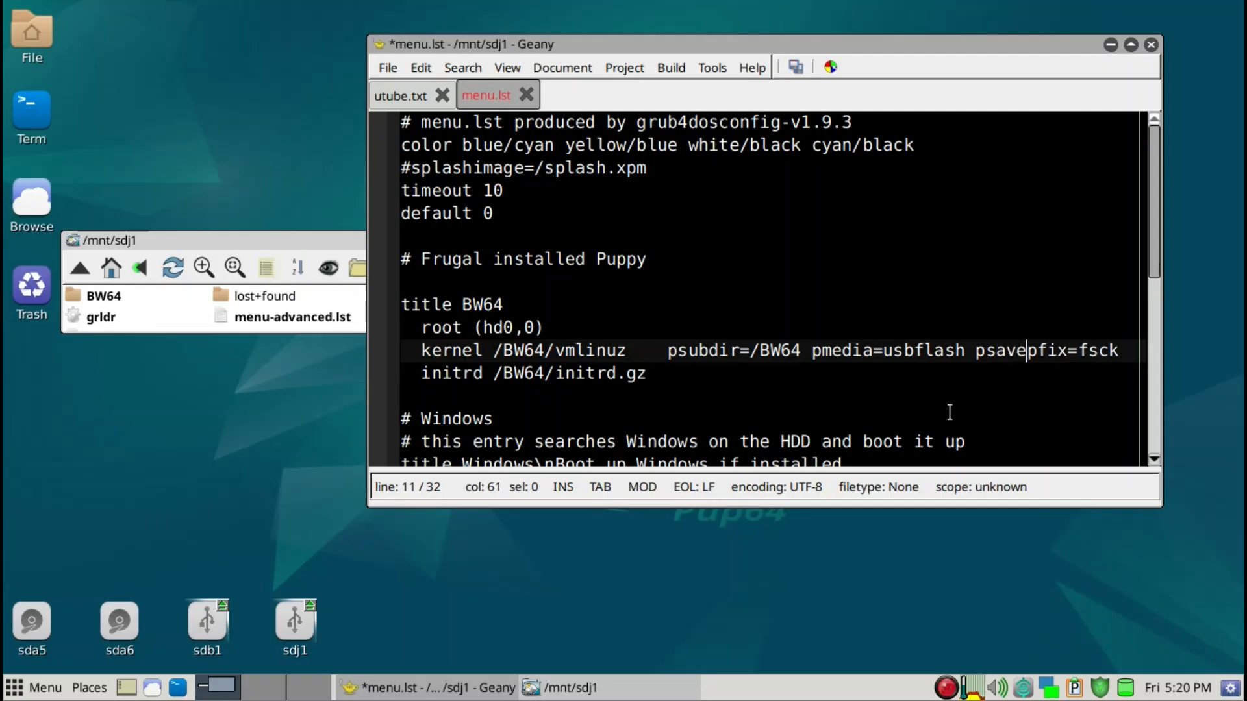
text(=SAV)
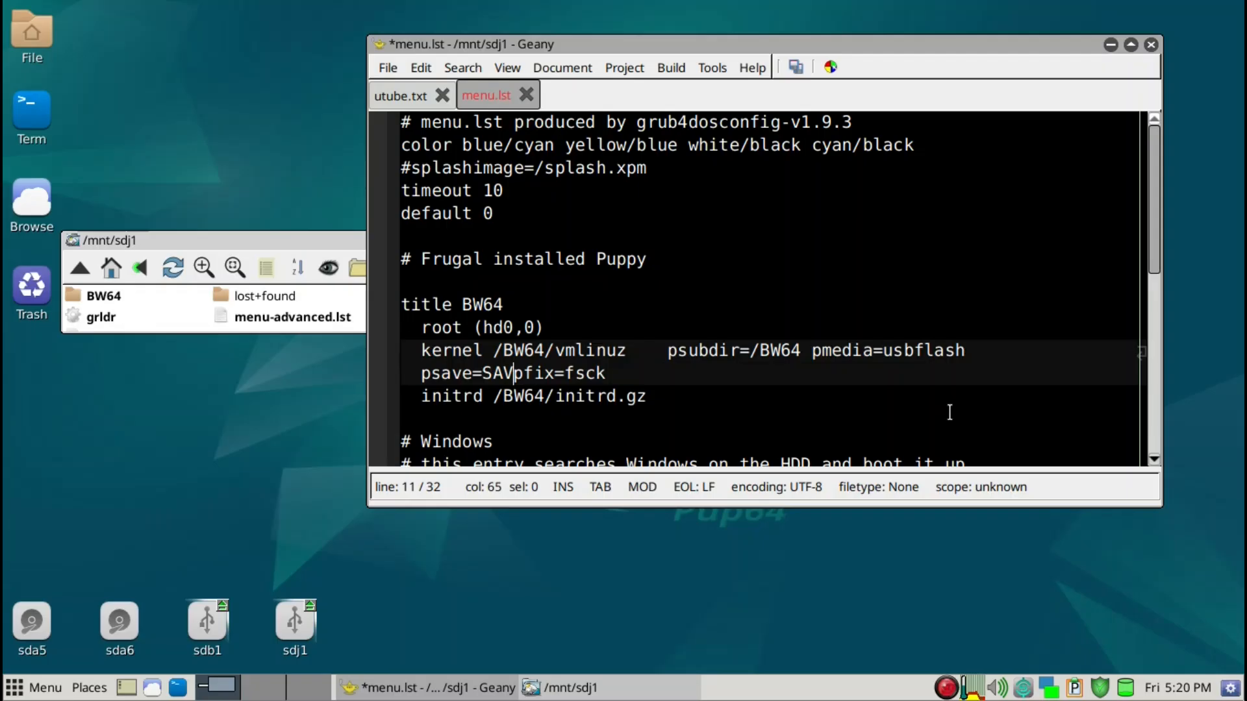
text(:)
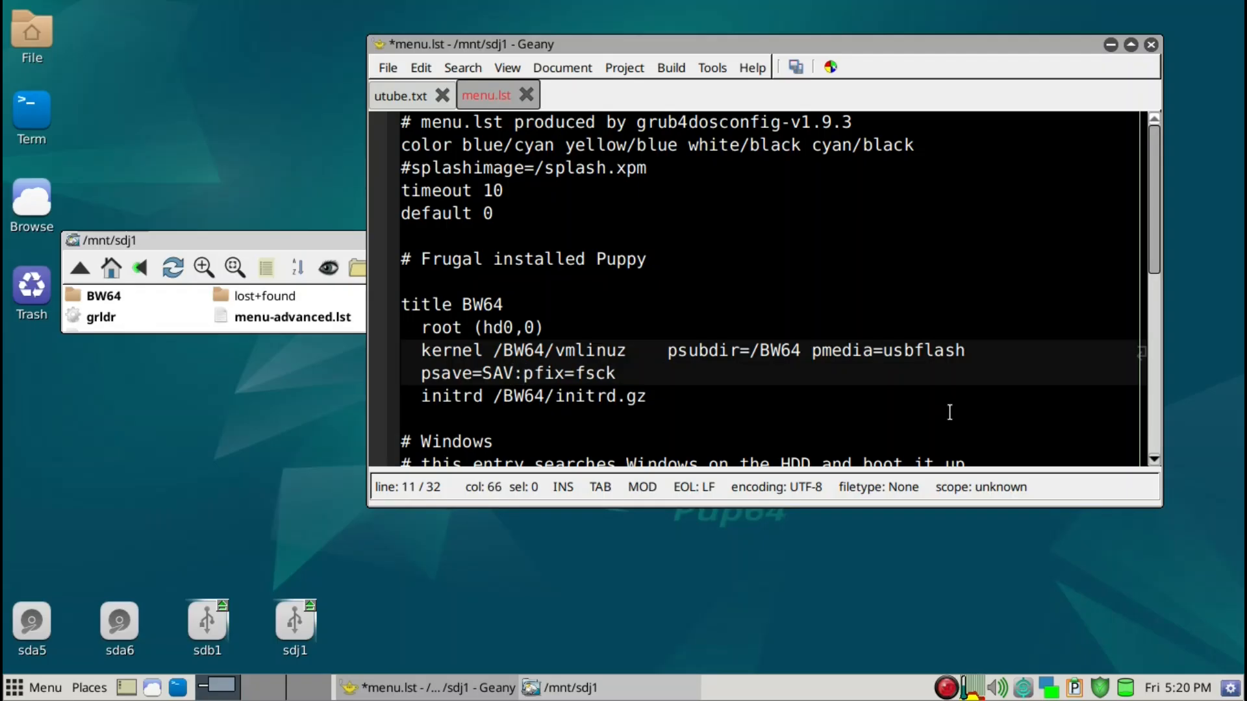
text(/save)
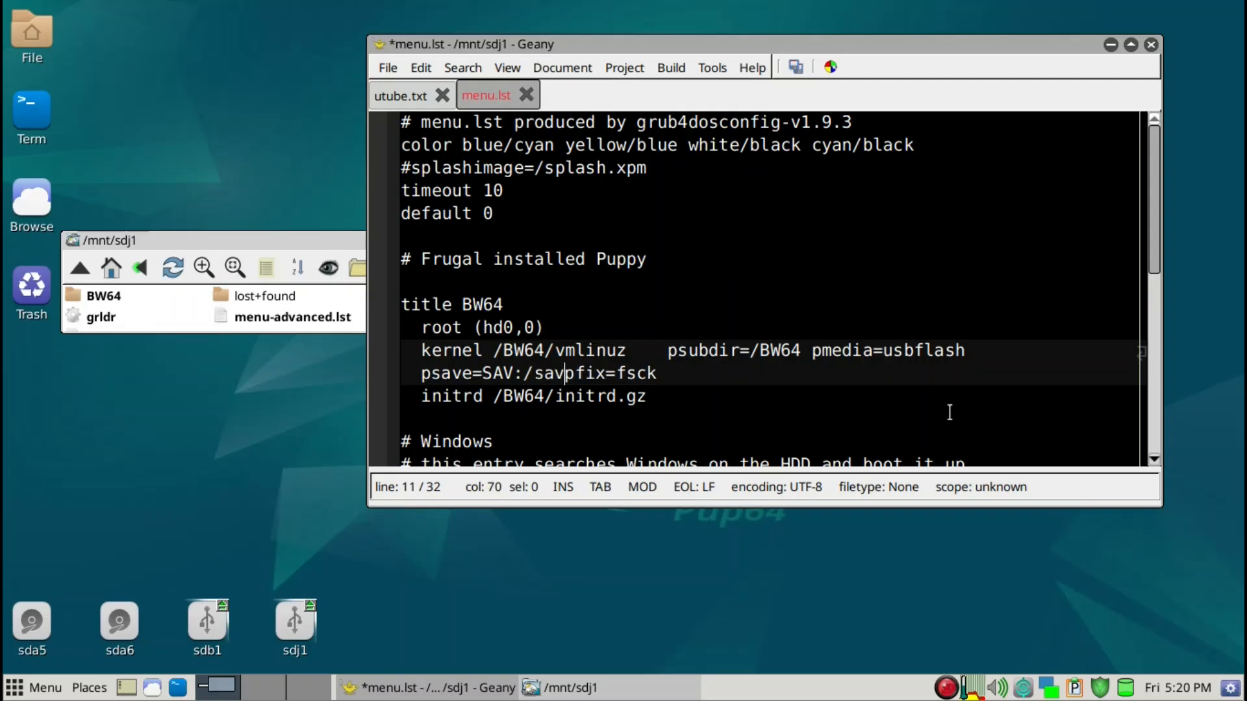
text(/)
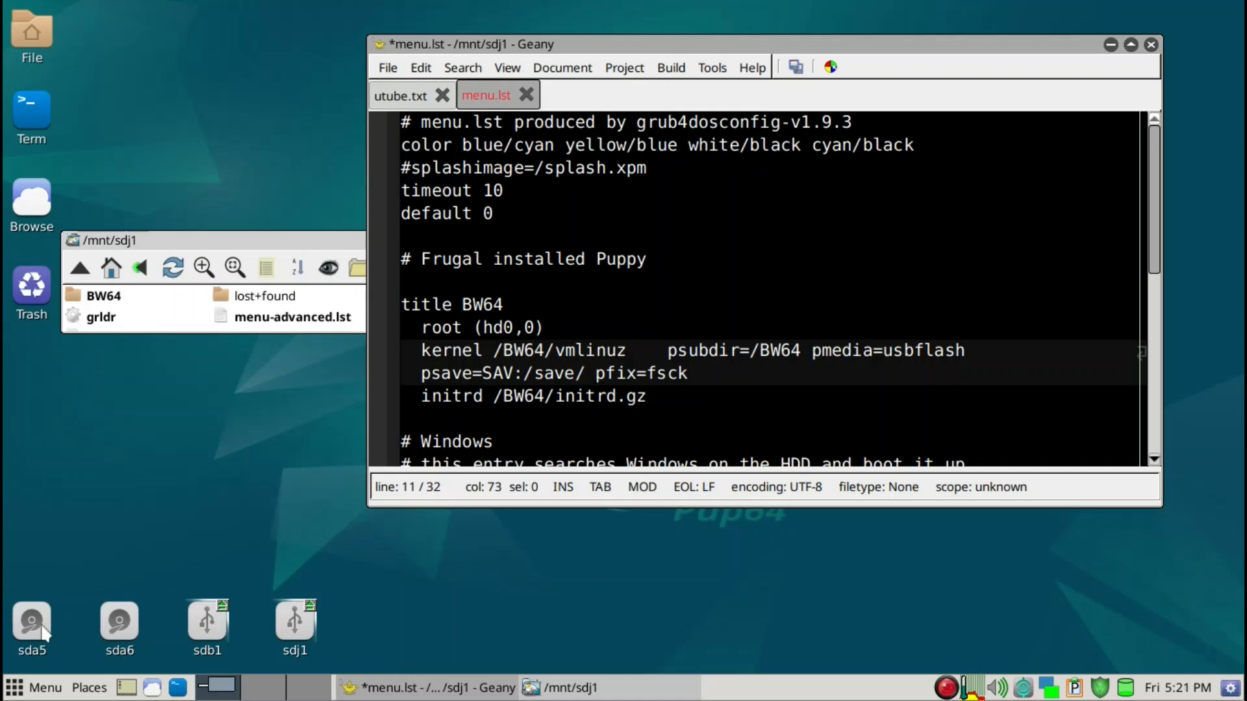
Create a folder named "save" on the sda5 partition and open it
mouse_move(29, 629)
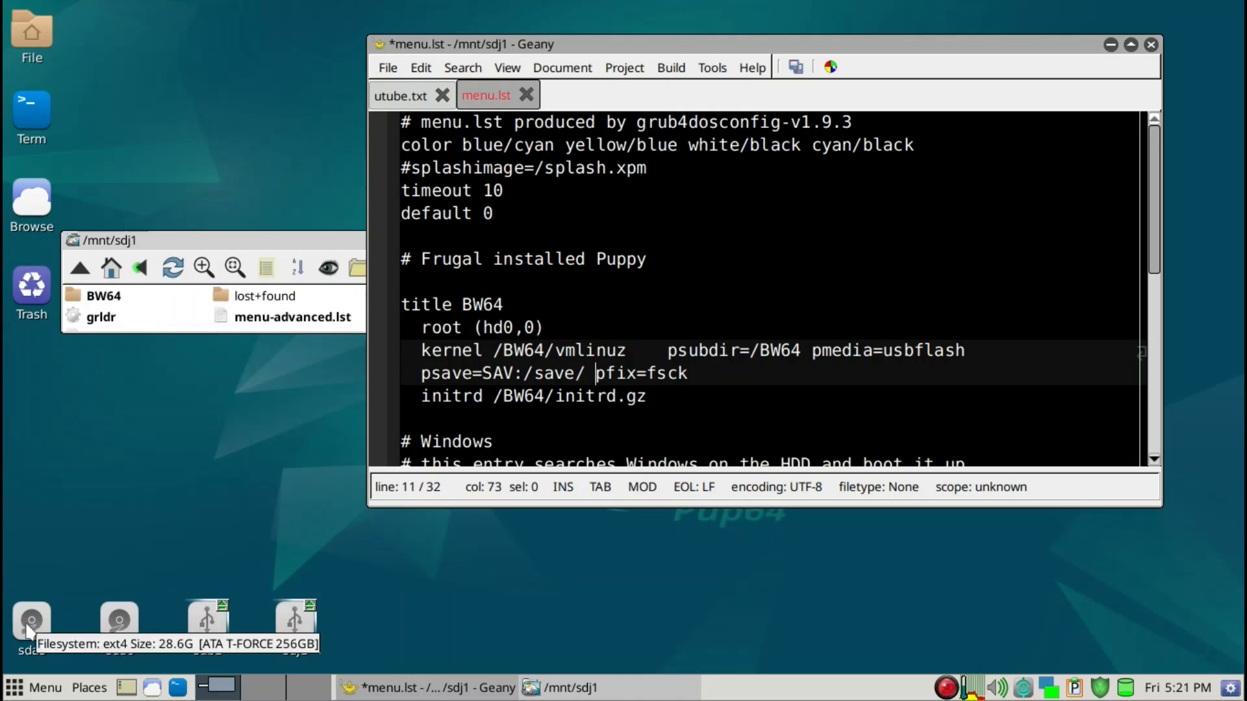
click(28, 629)
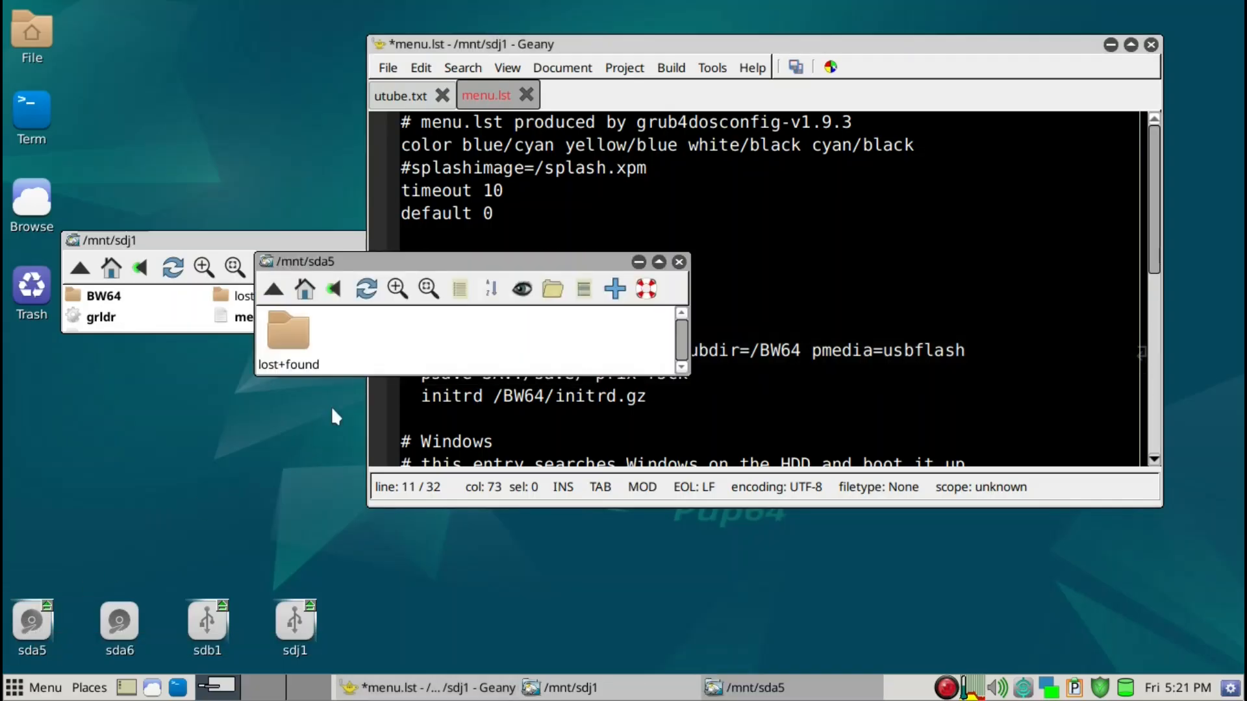
right_click(376, 354)
mouse_move(378, 356)
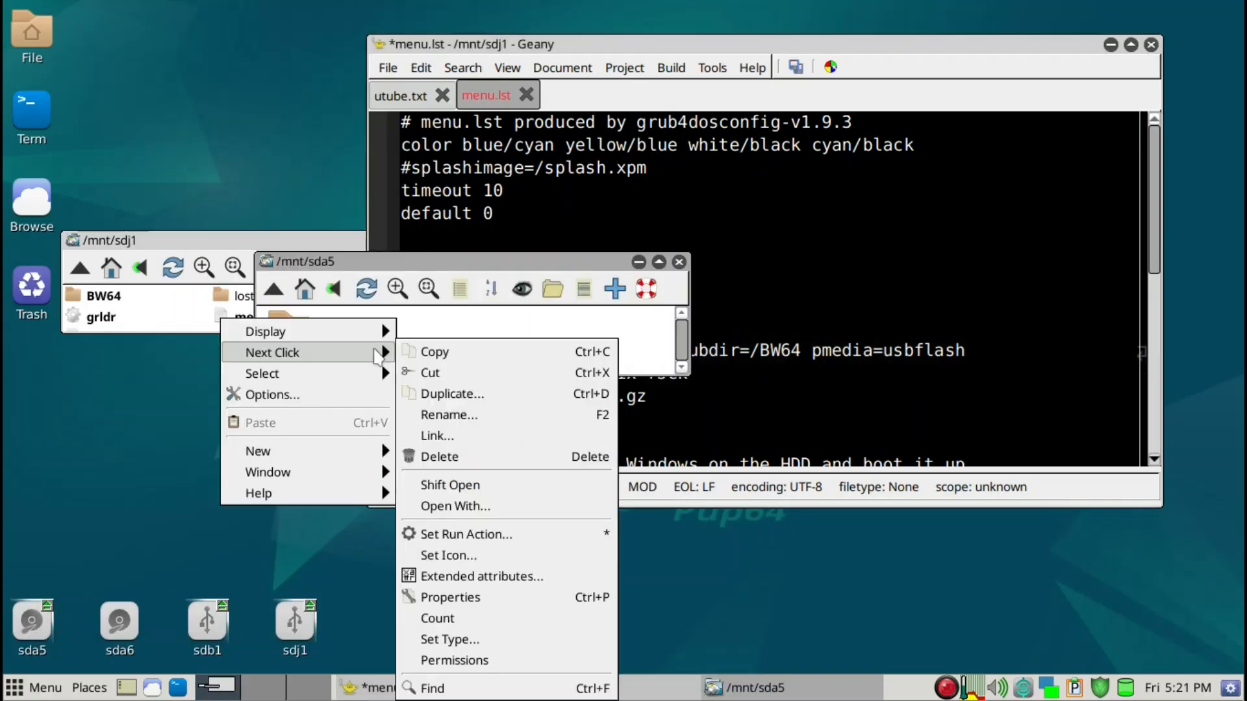
mouse_move(345, 473)
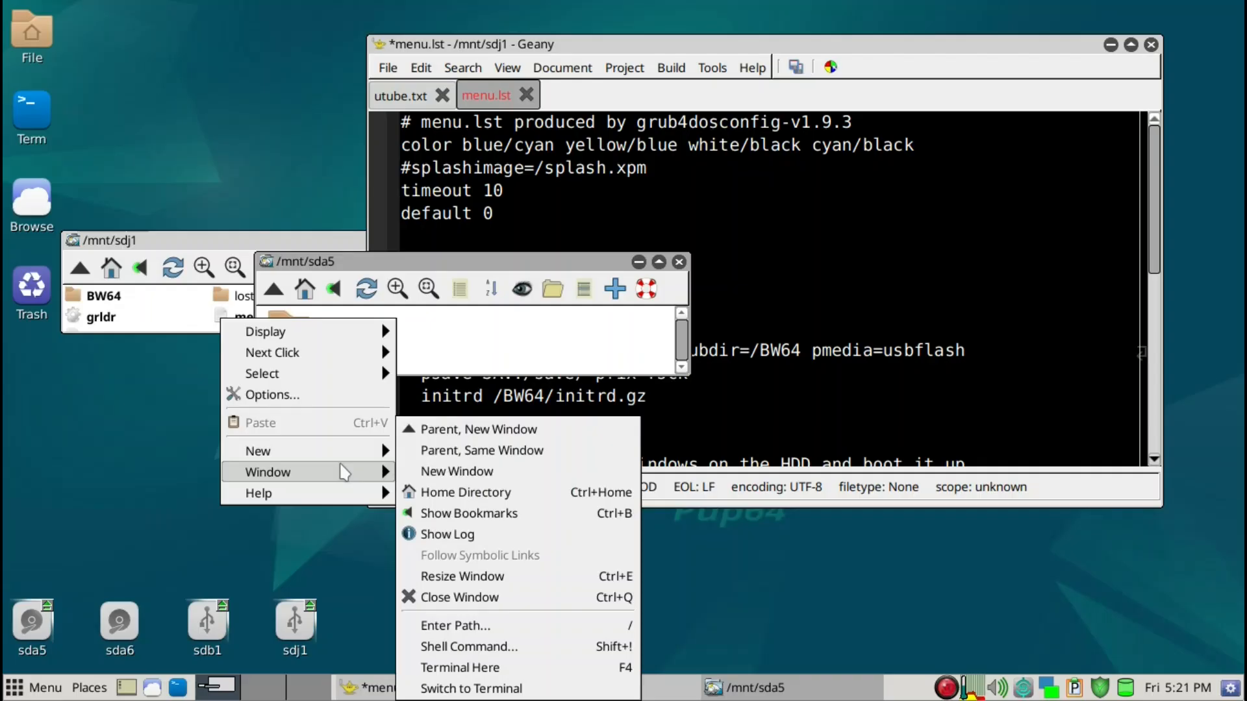
mouse_move(328, 450)
click(453, 456)
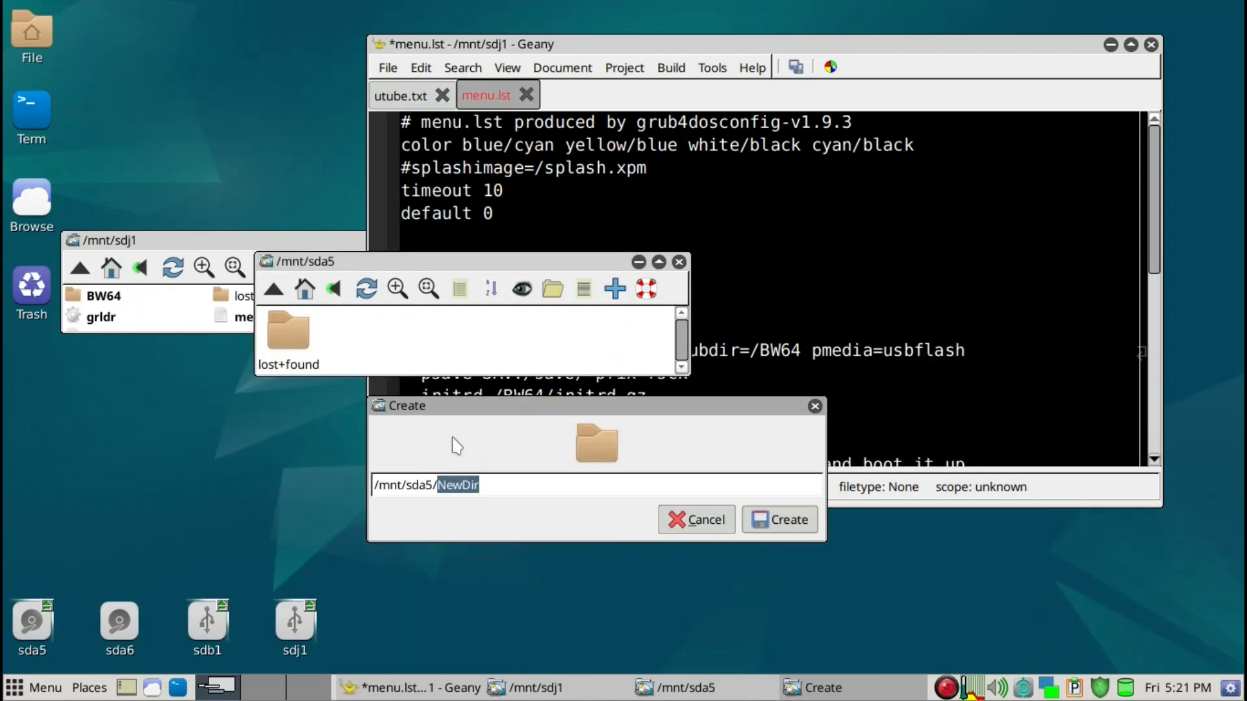
text(save)
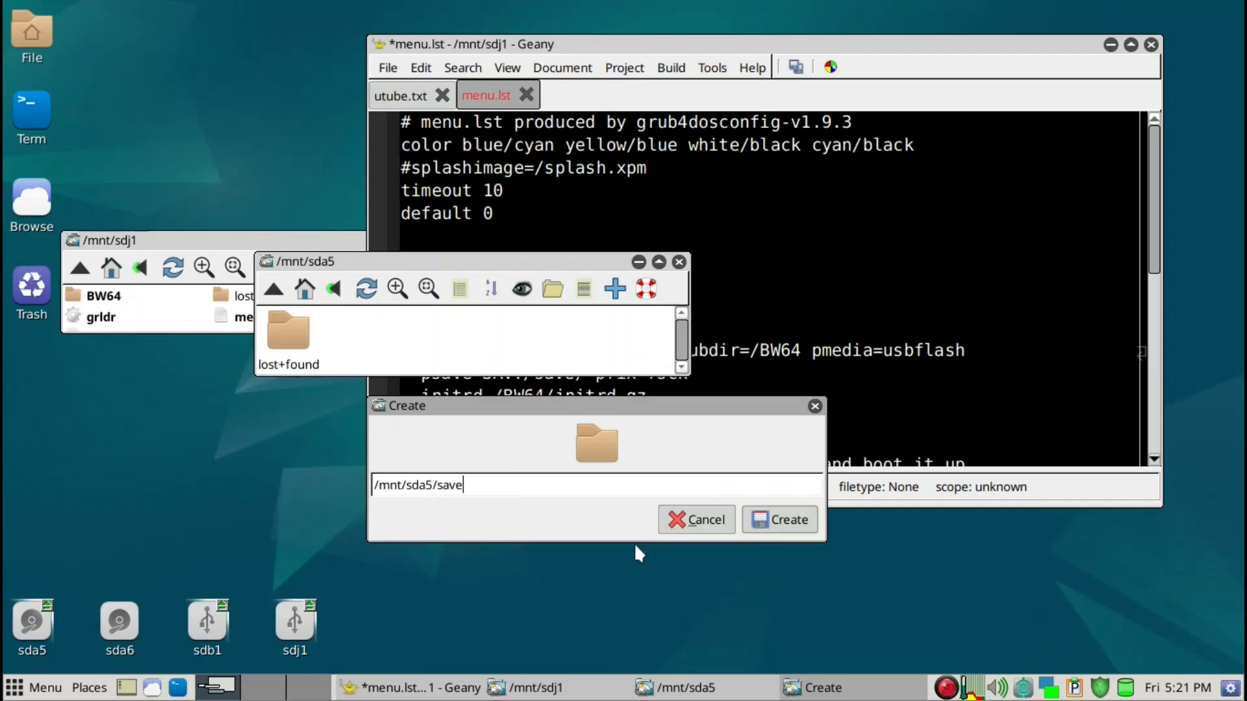
click(788, 520)
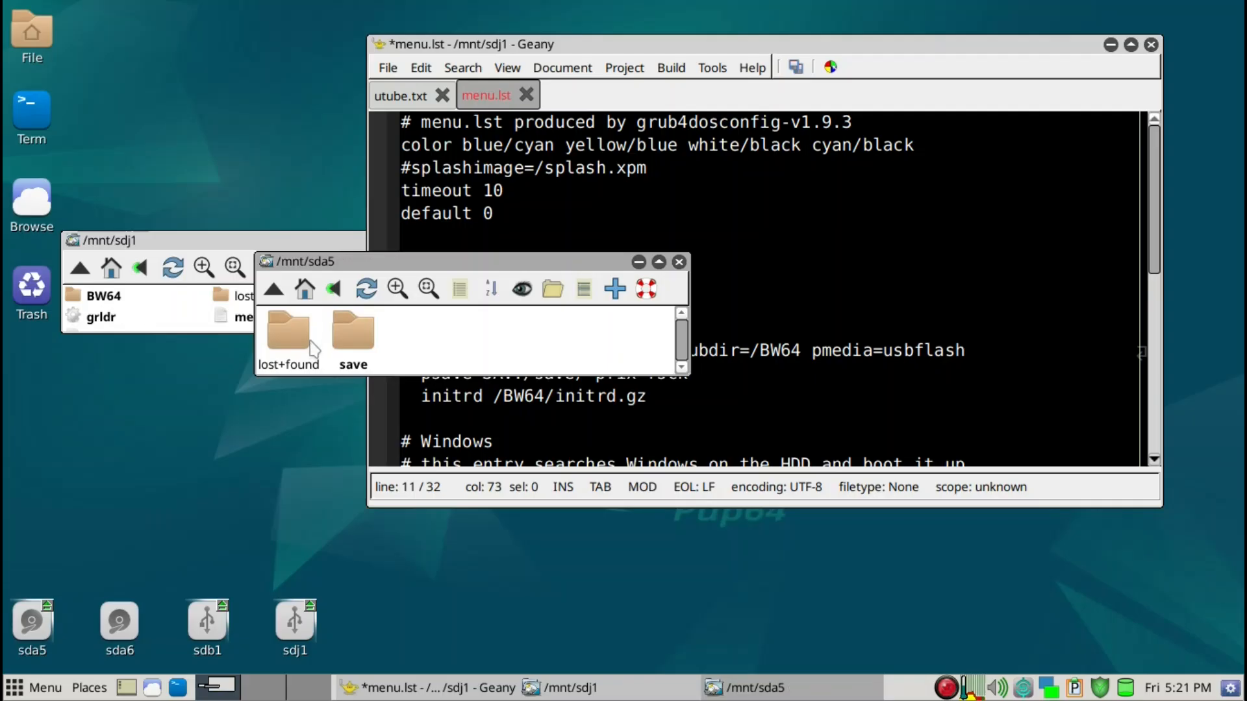
drag(365, 268, 139, 425)
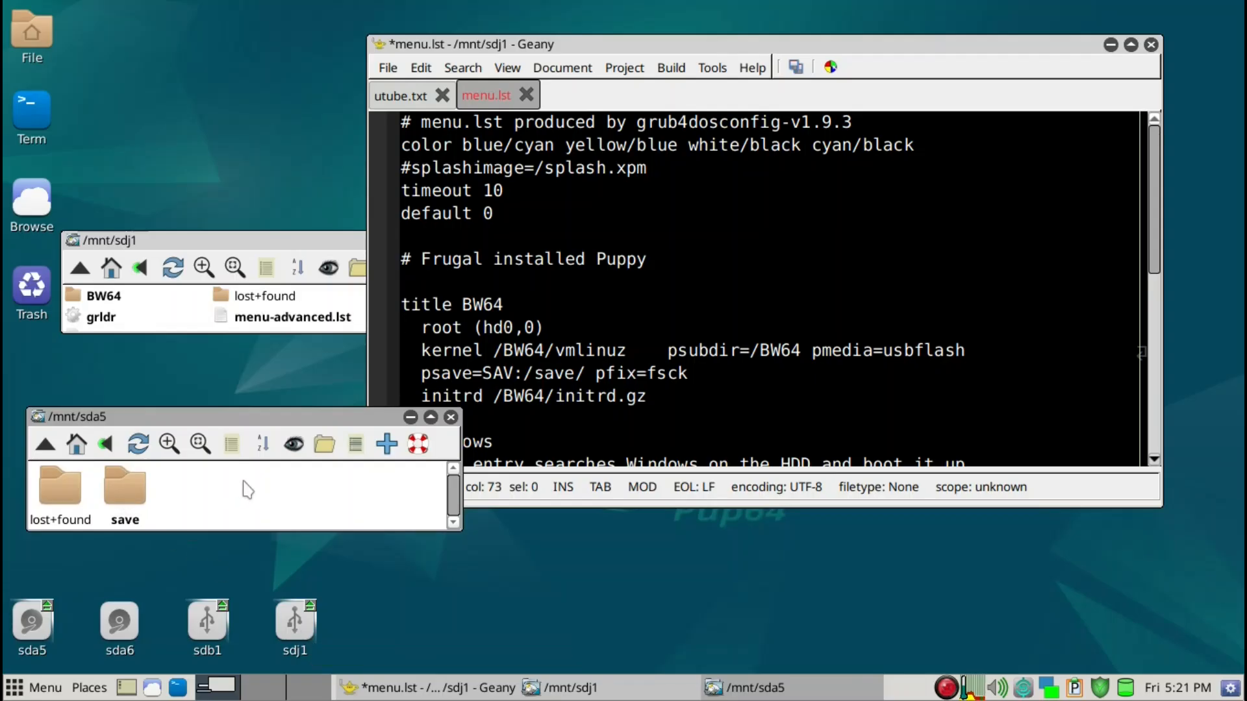
double_click(126, 487)
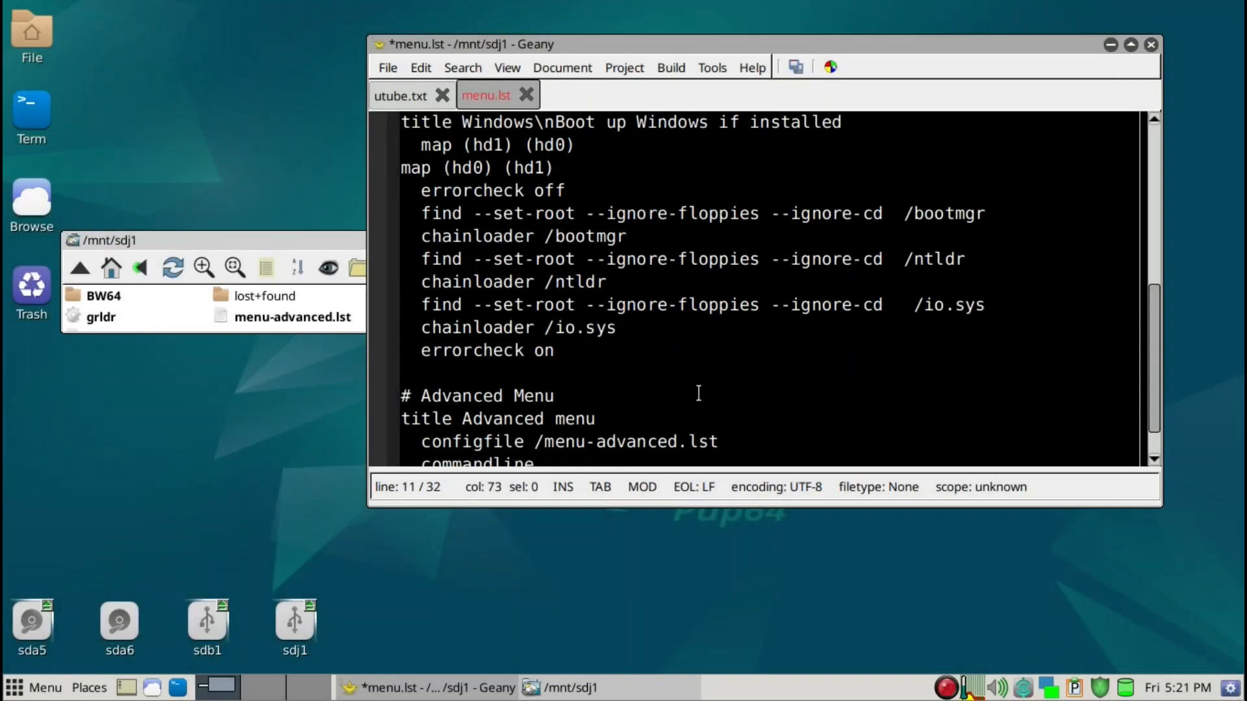
Delete the Windows and Advanced Menu entries from the end of menu.lst, then save the file and close Geany
scroll(697, 394, down, 1)
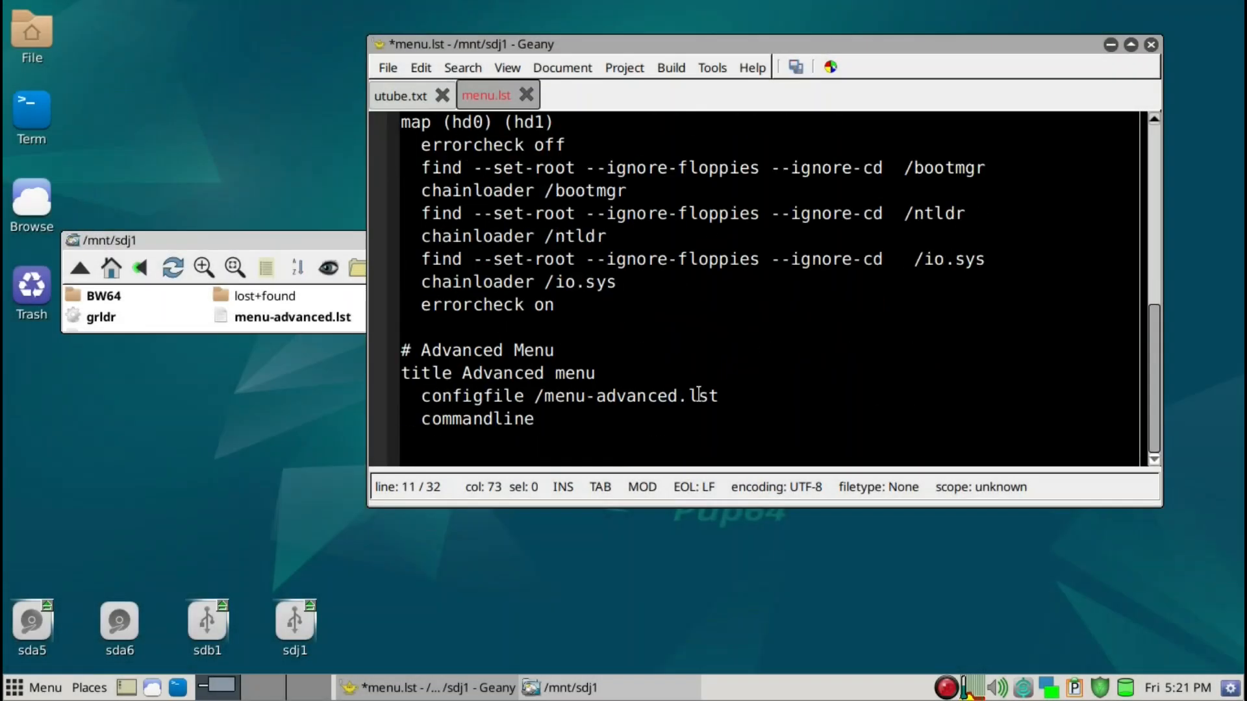
click(558, 423)
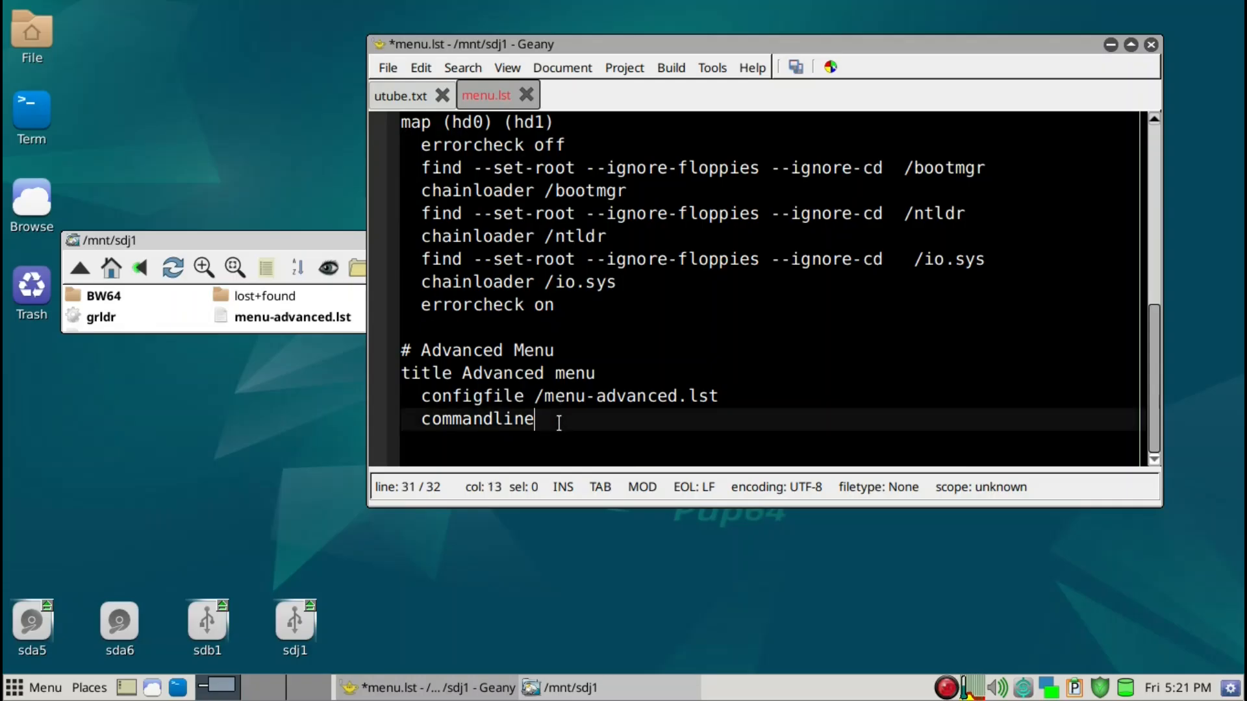
drag(559, 423, 392, 217)
scroll(391, 326, up, 1)
scroll(397, 146, up, 1)
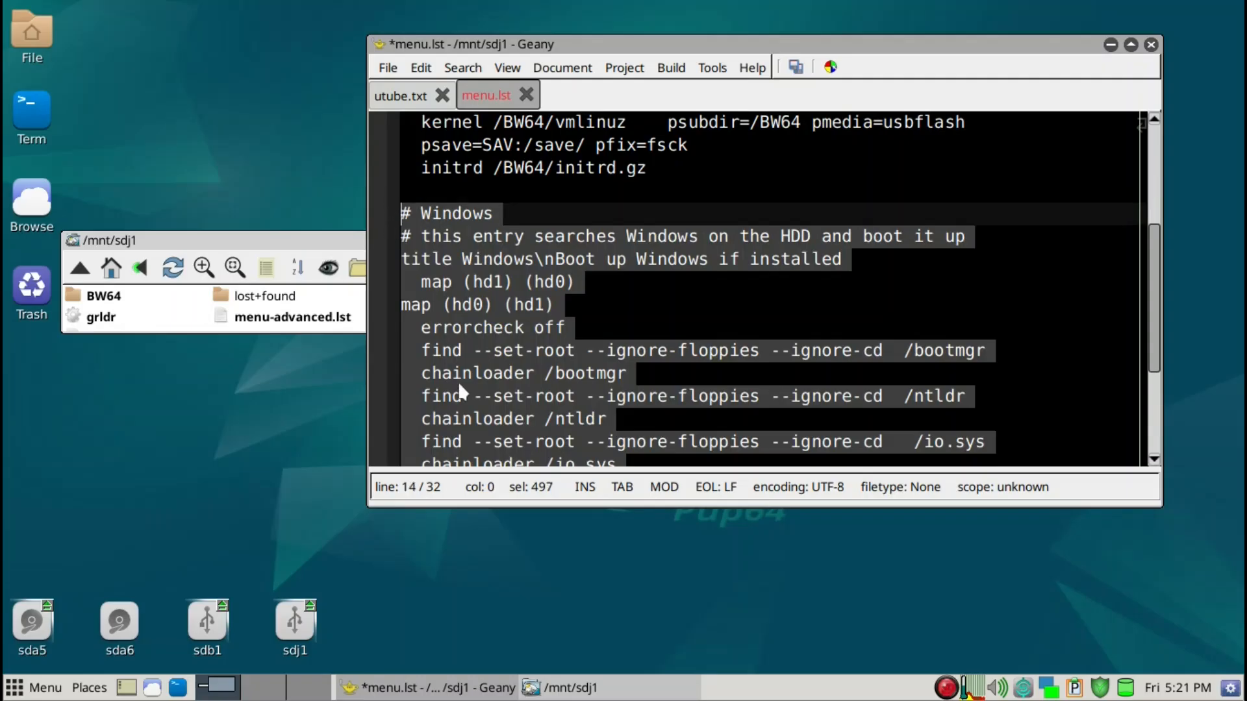
key(Delete)
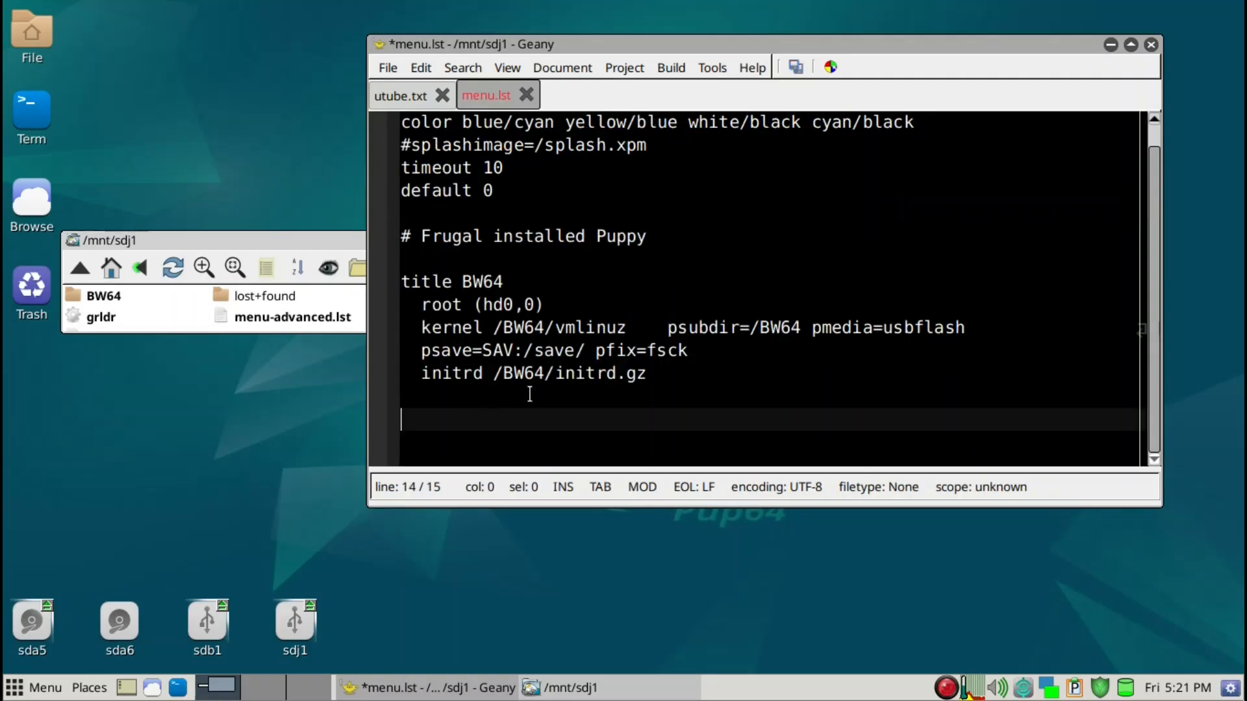
click(795, 67)
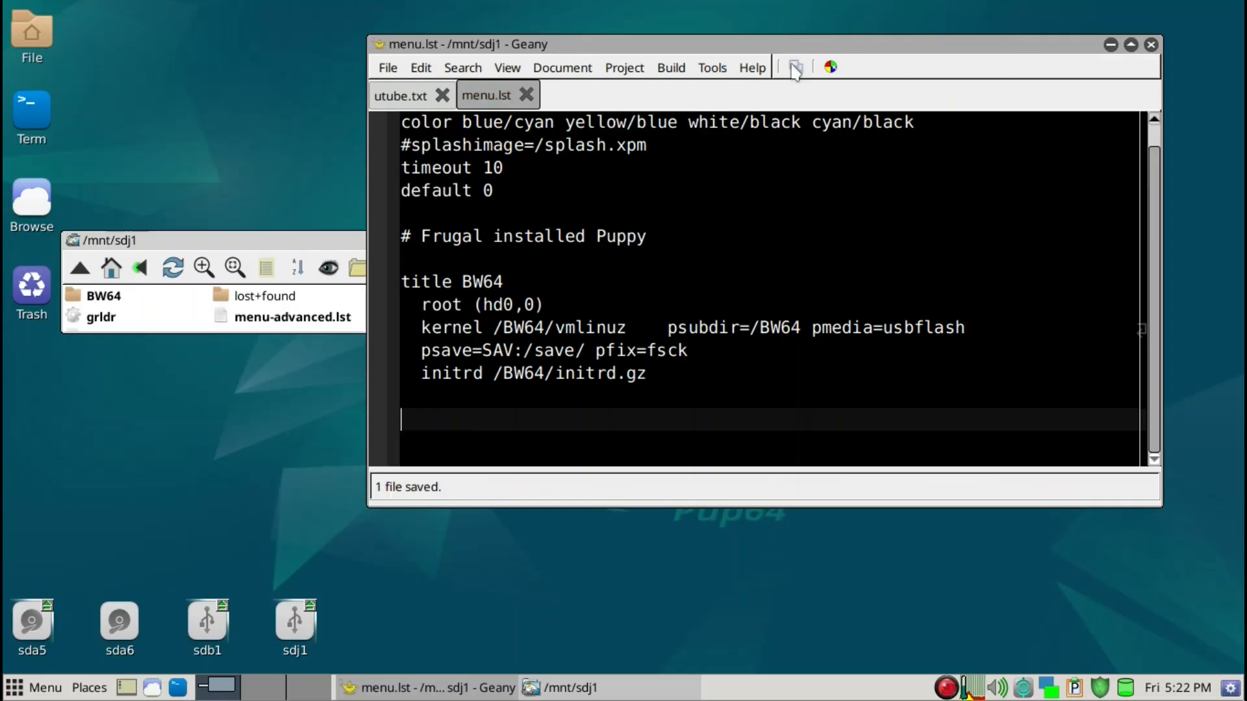
click(1151, 45)
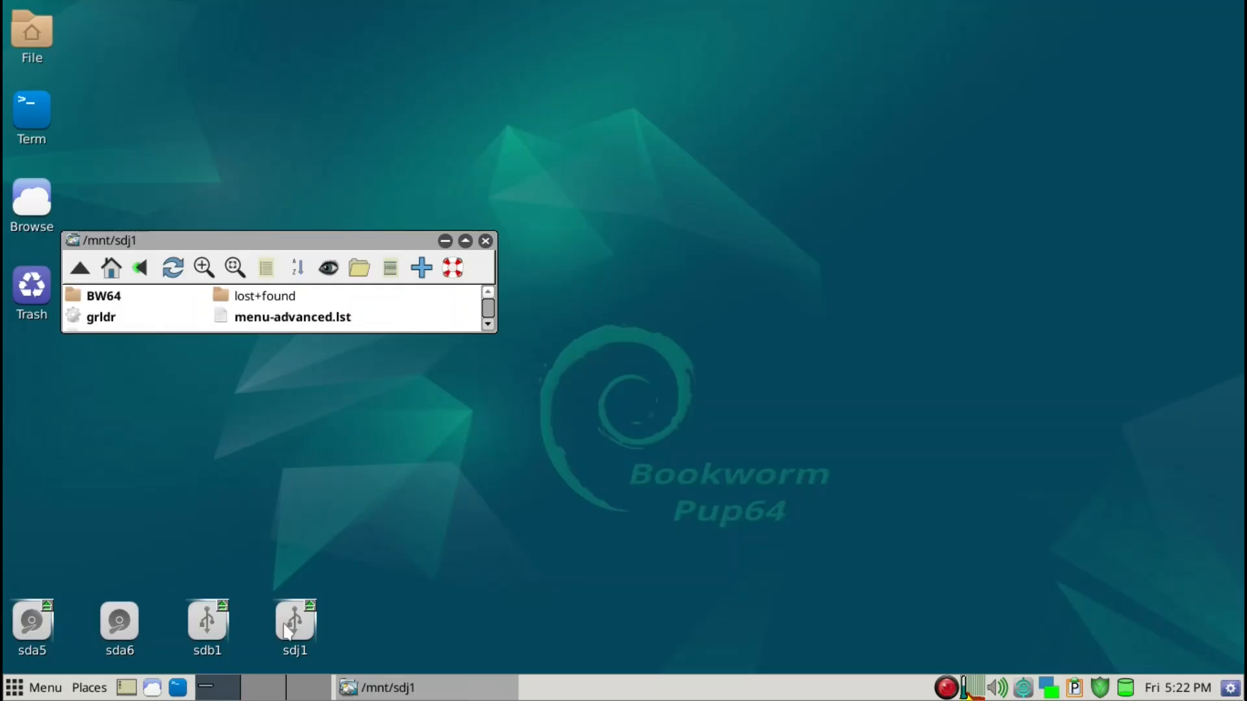
mouse_move(295, 633)
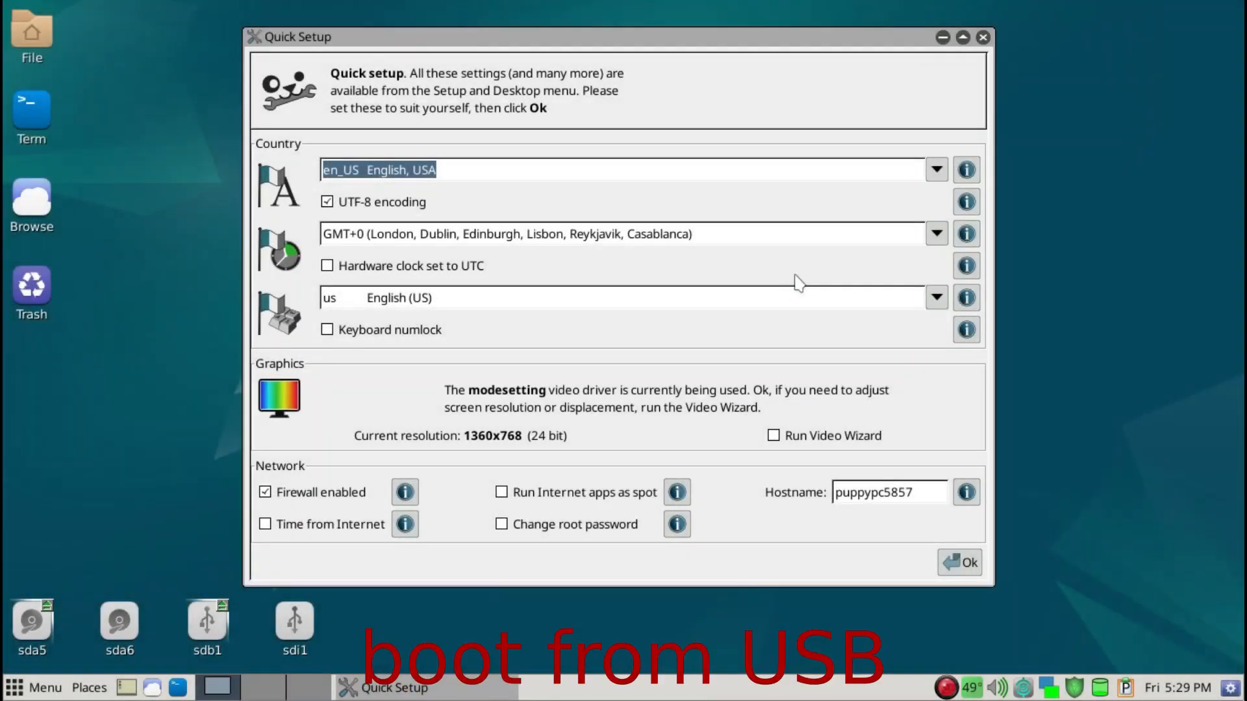
Set the time zone to America/Los_Angeles, enable "Time from Internet" and apply the Quick Setup settings
click(936, 234)
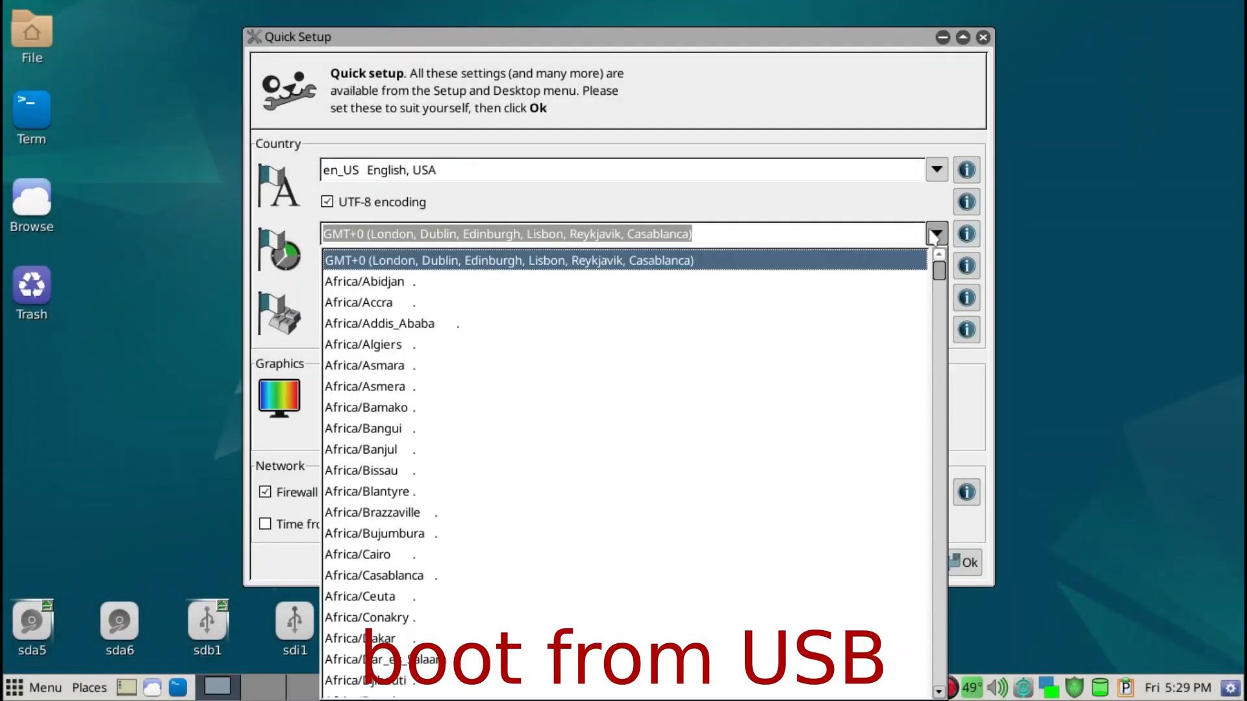
key(Page_Down)
key(Page_Down)
key(Page_Down)
key(Page_Down)
key(Page_Down)
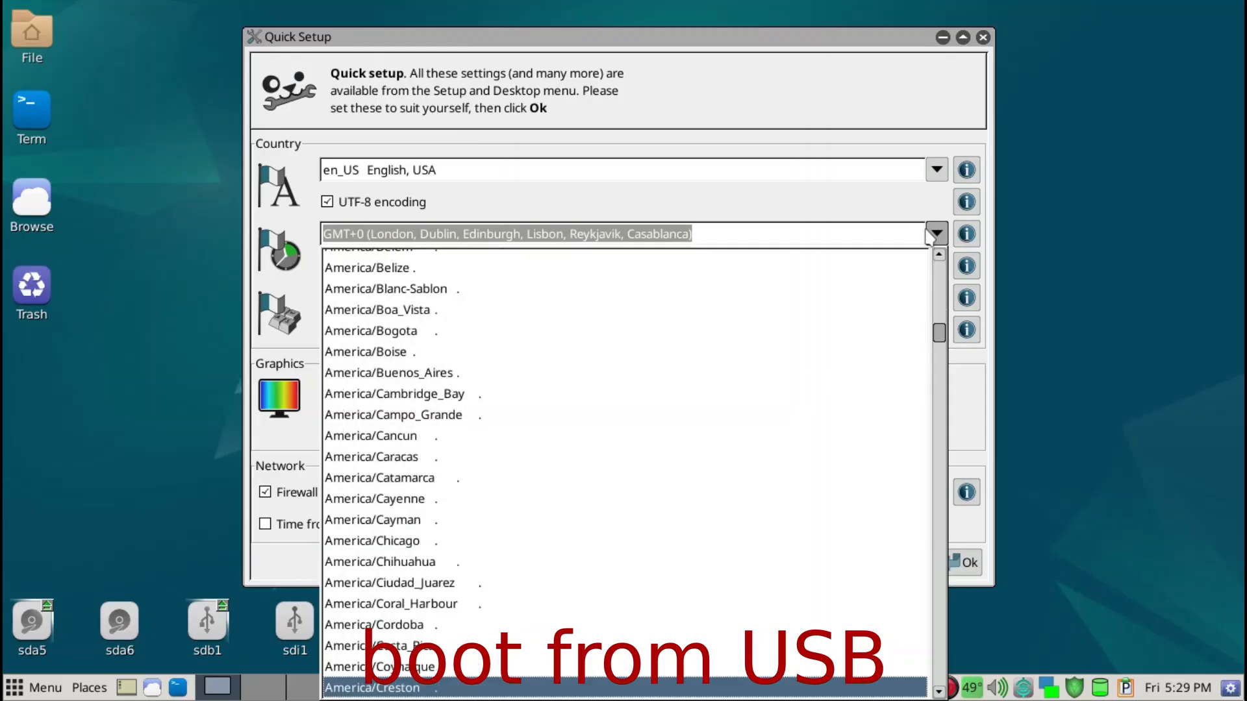
key(Page_Down)
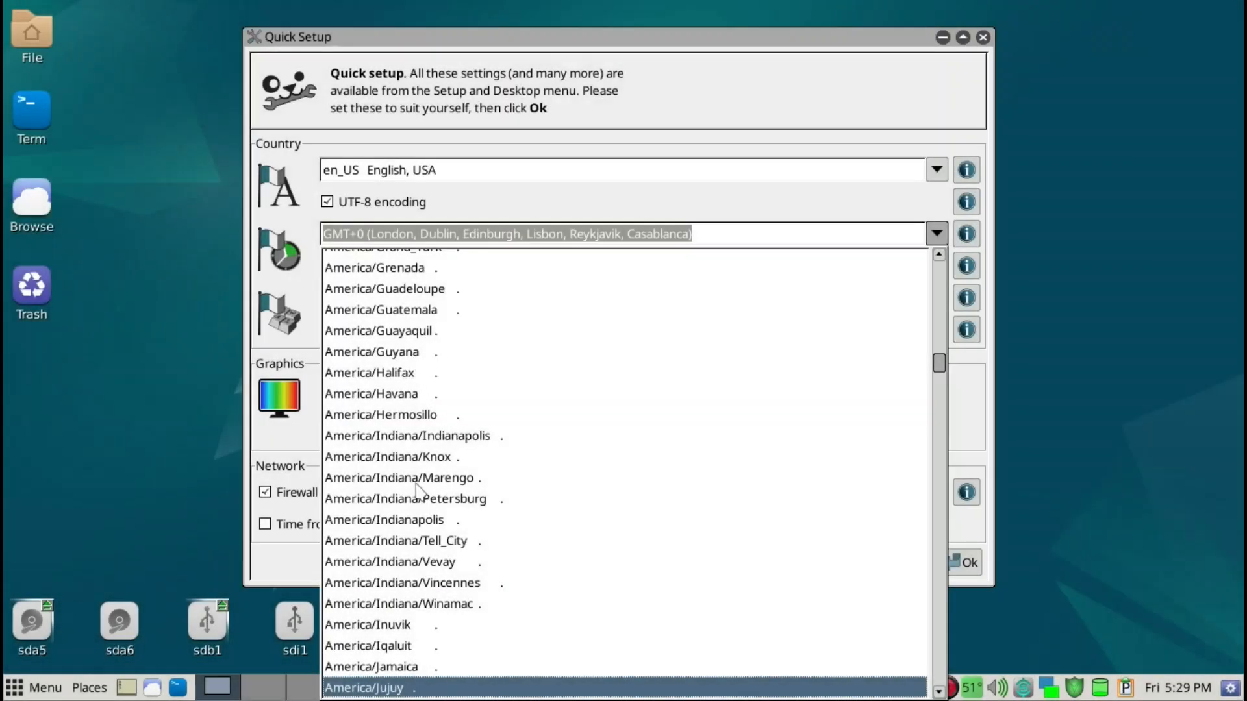
key(Page_Down)
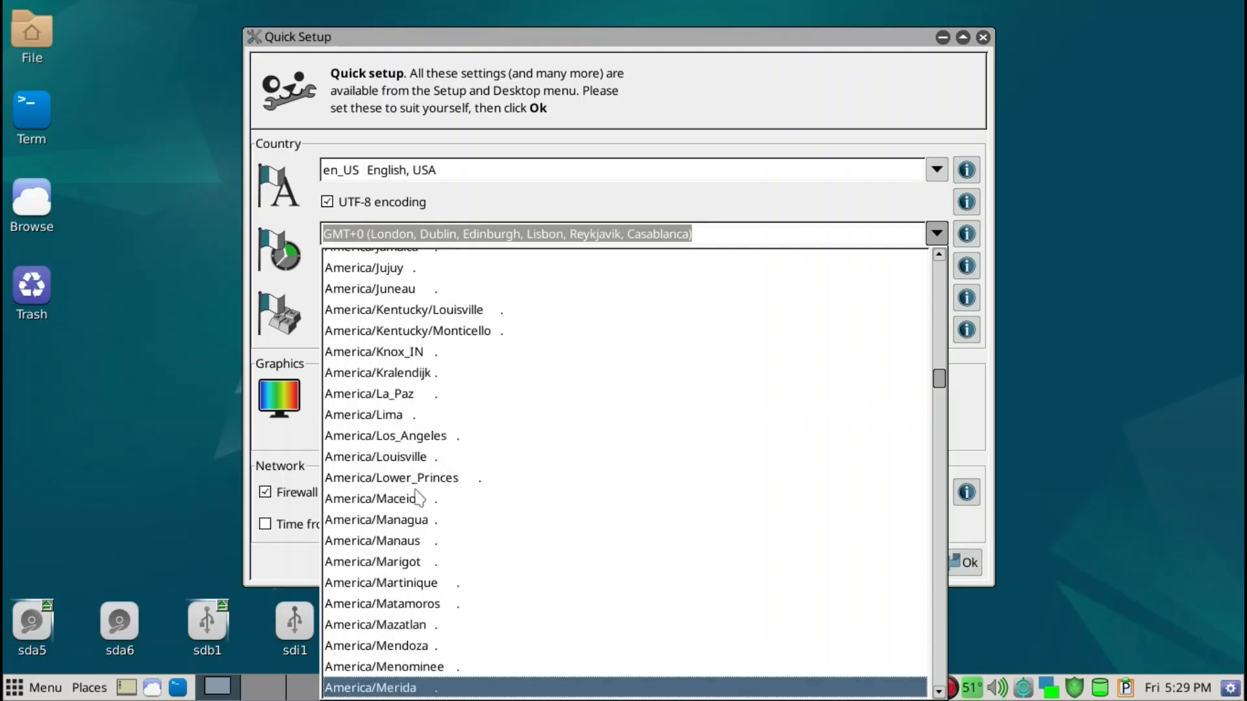
click(410, 436)
click(356, 525)
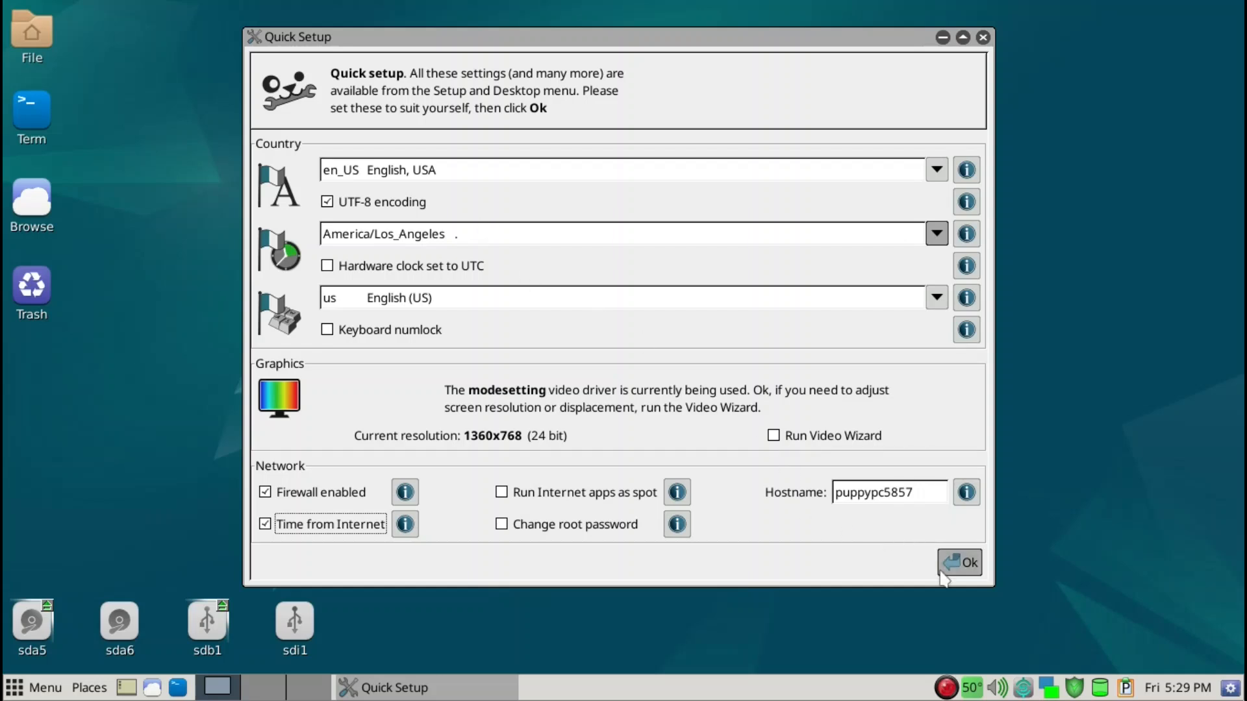
click(959, 563)
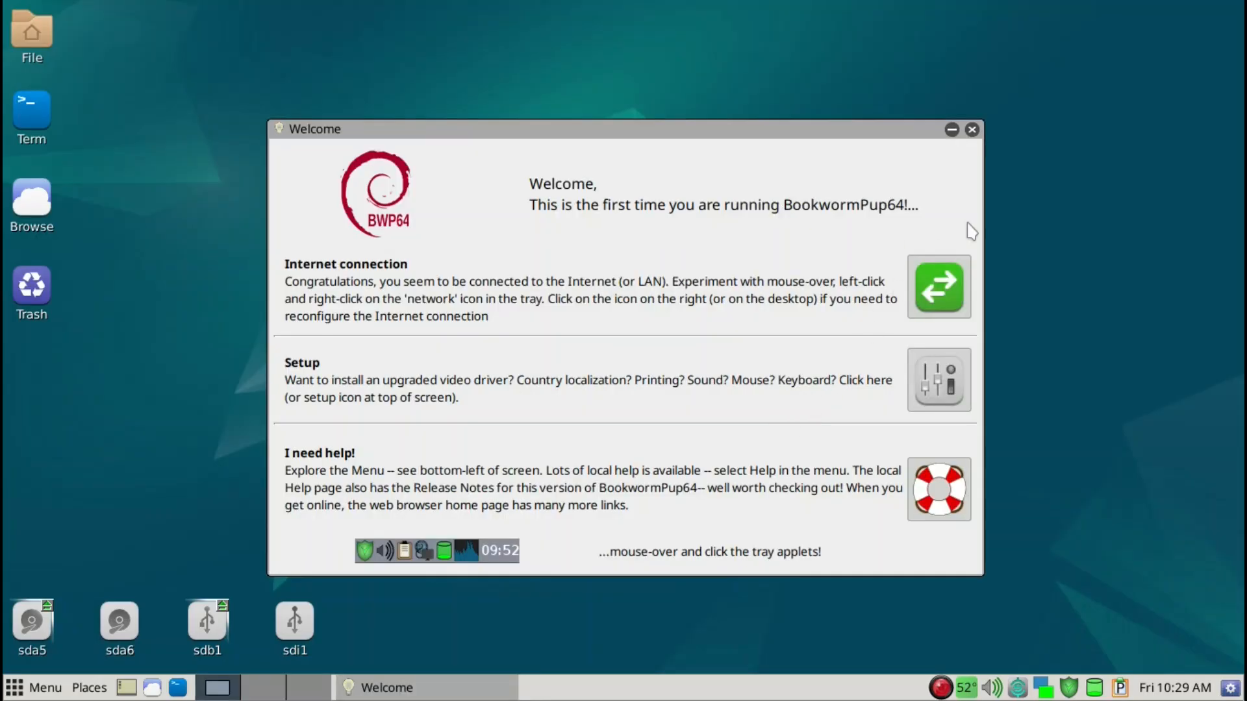
Close the Welcome window and start the first shutdown of the new BookwormPup64 session
click(972, 129)
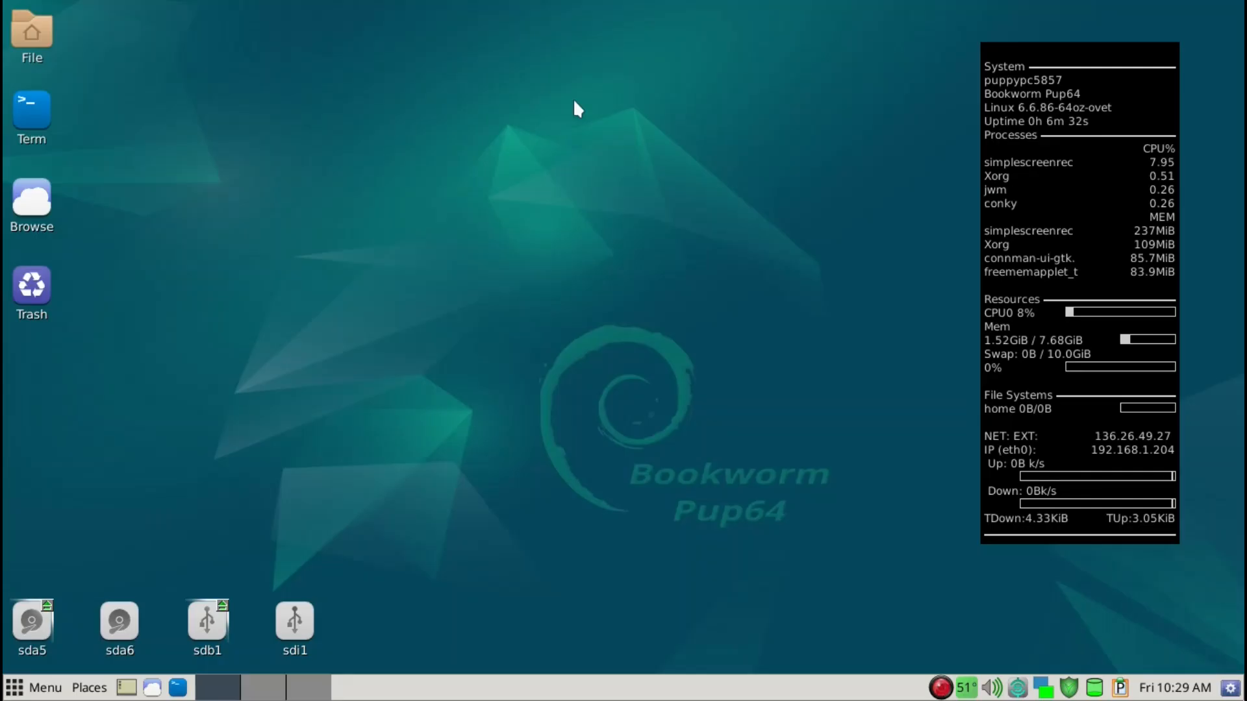
right_click(574, 103)
click(601, 511)
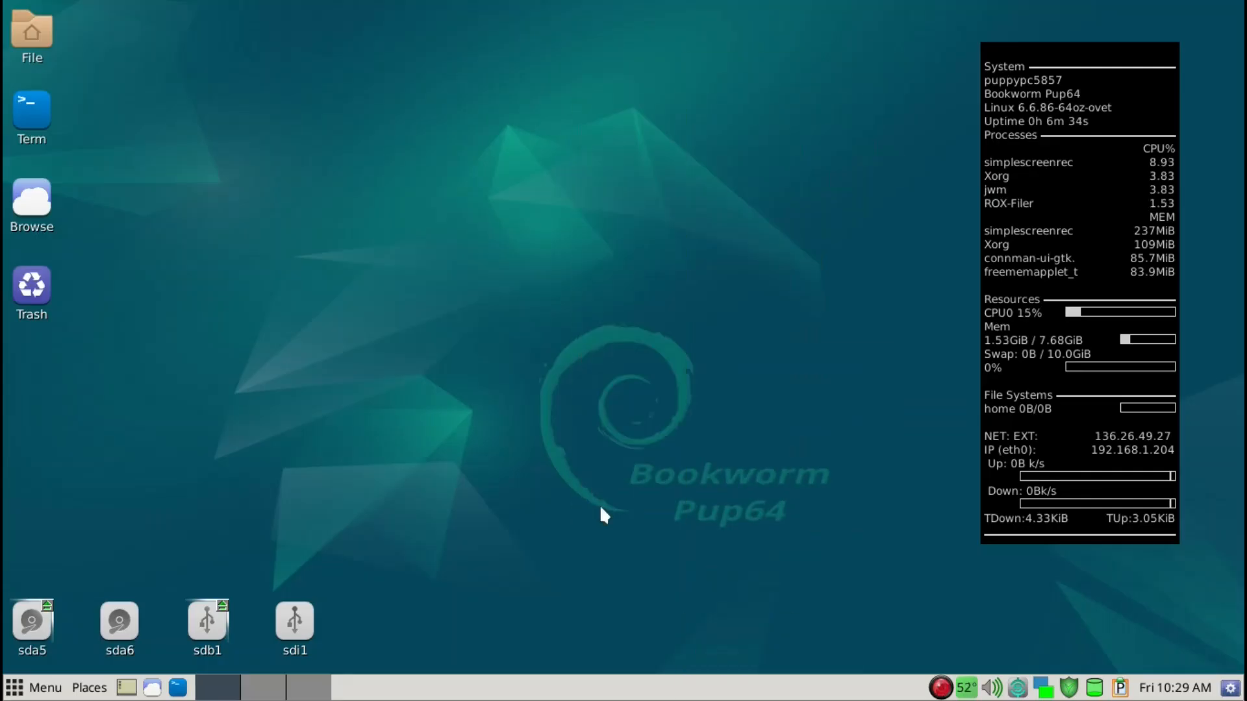
click(564, 325)
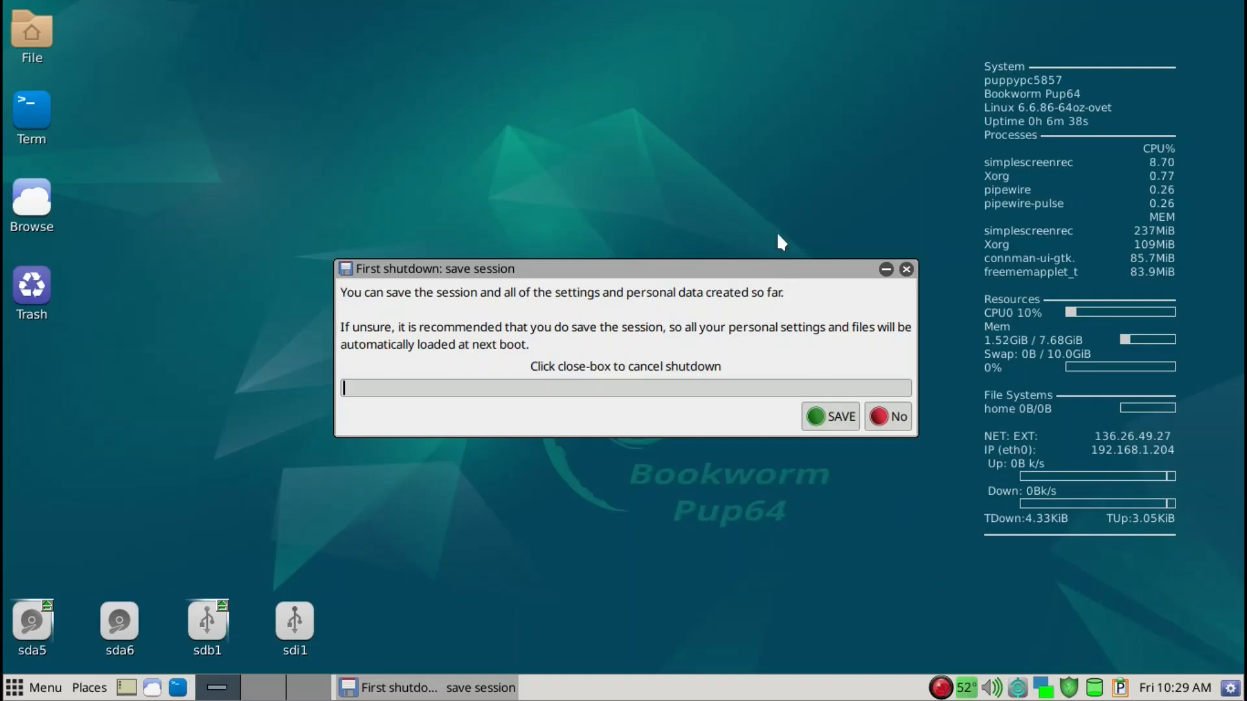
Choose to save the session without encryption, in a folder, keeping the default dpupbw64save name
drag(768, 267, 624, 185)
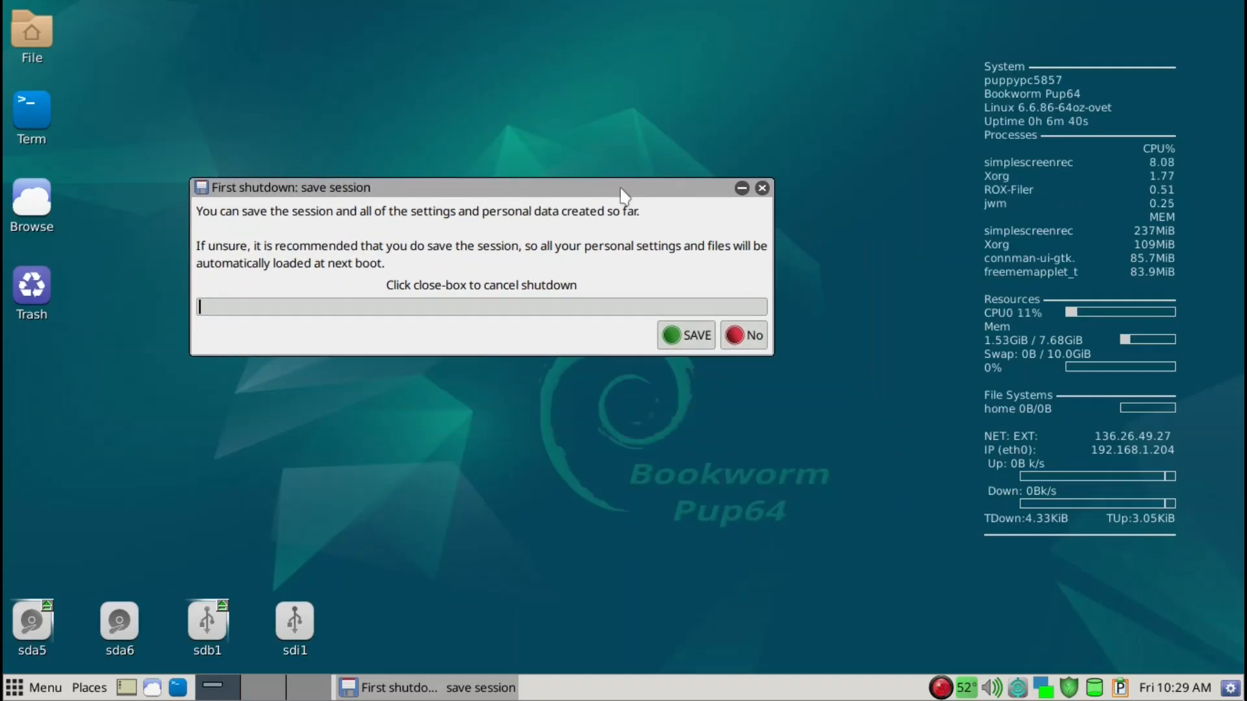
click(691, 334)
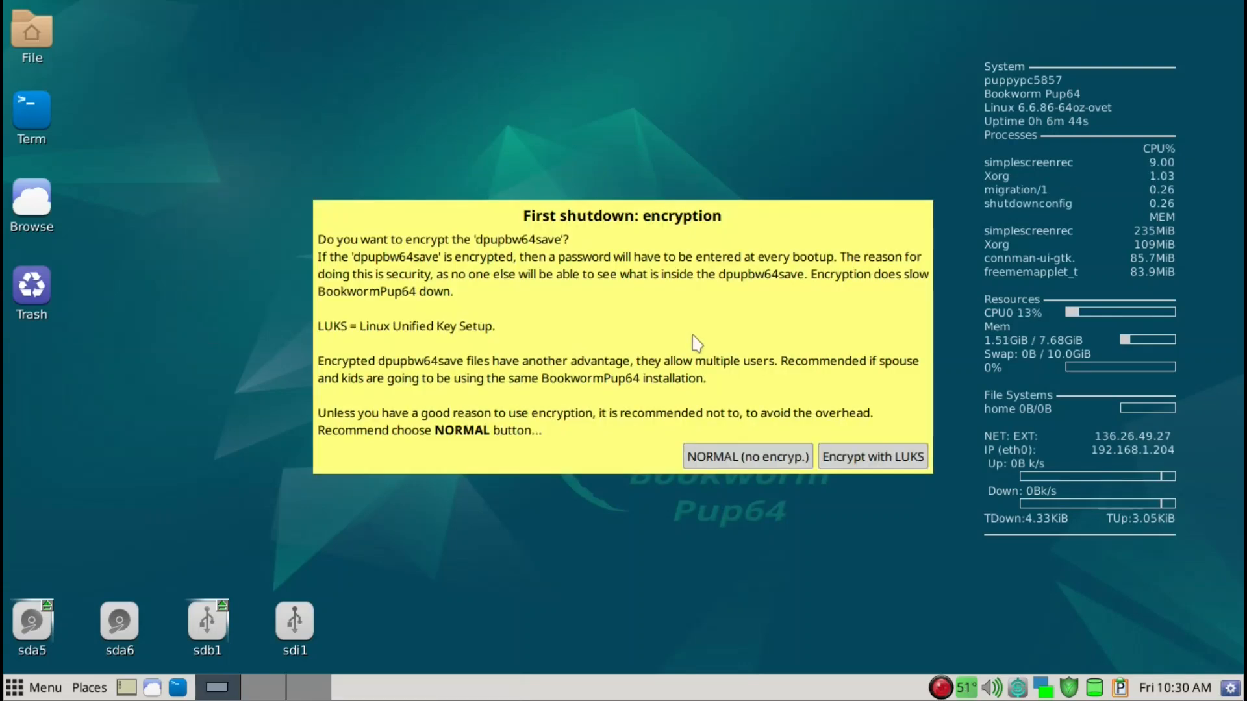
click(747, 458)
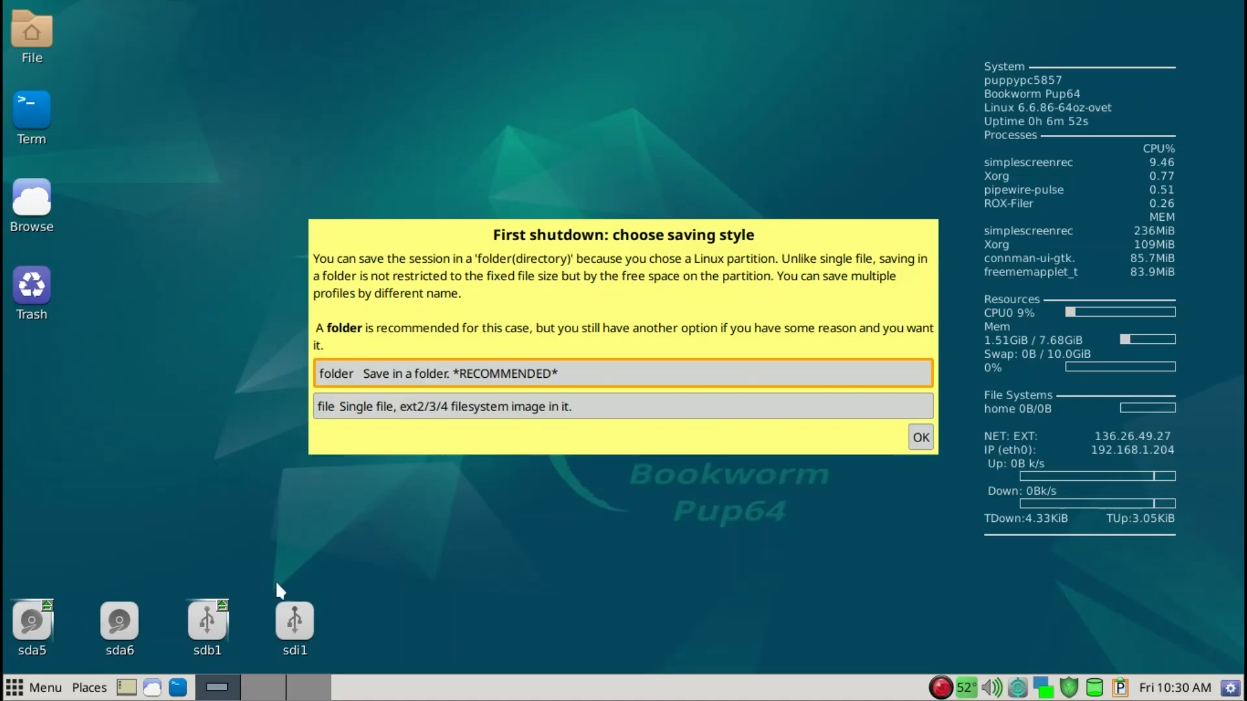
click(921, 437)
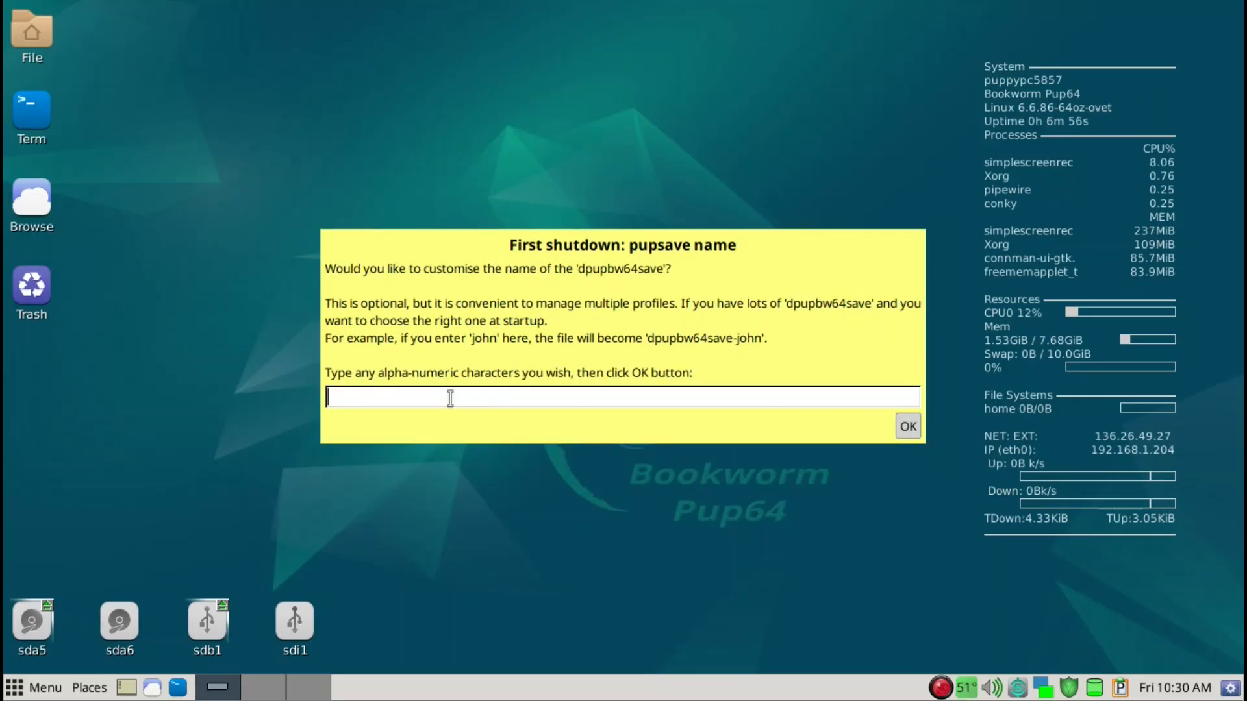
click(908, 426)
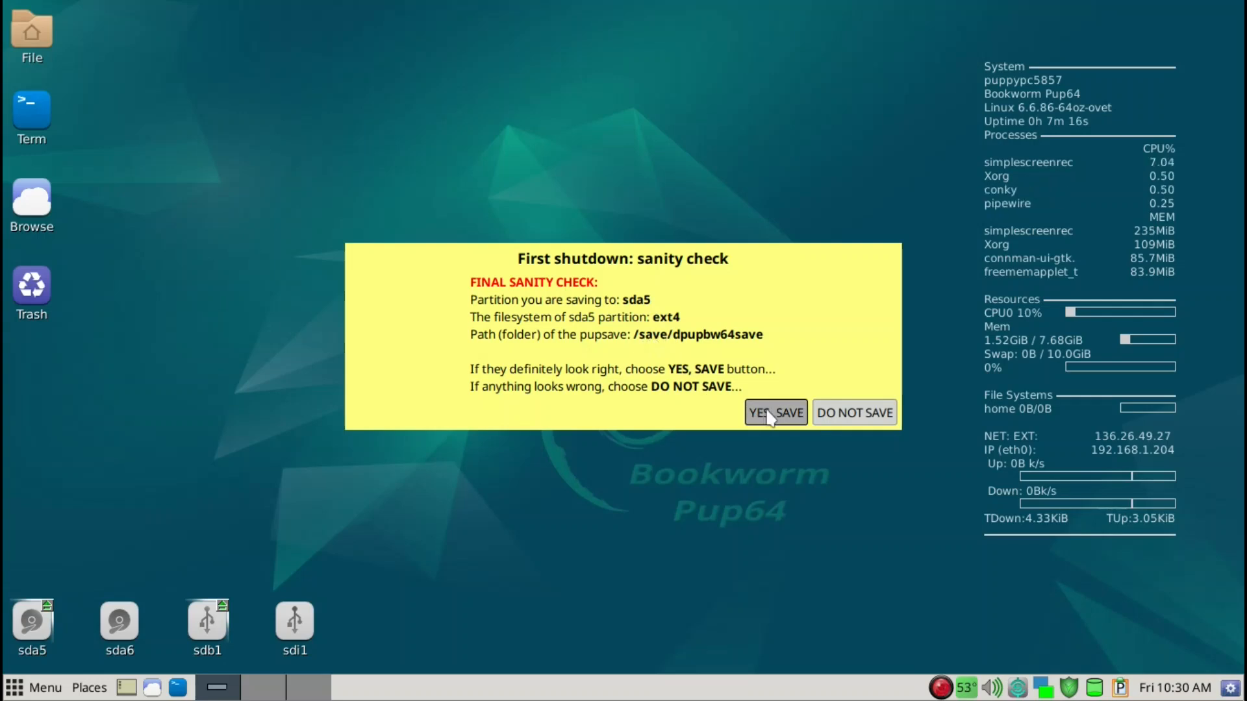
right_click(941, 689)
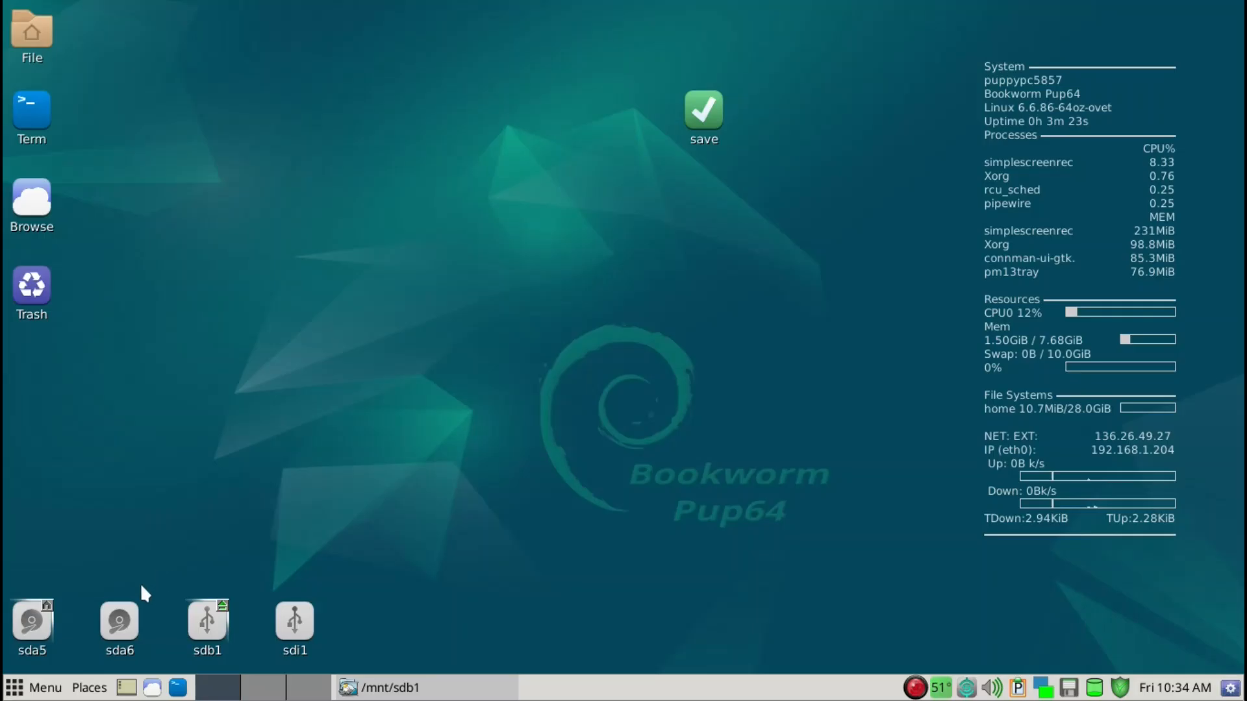
Move the save icon to the lower-right corner of the desktop, just above the taskbar
drag(704, 119, 1112, 623)
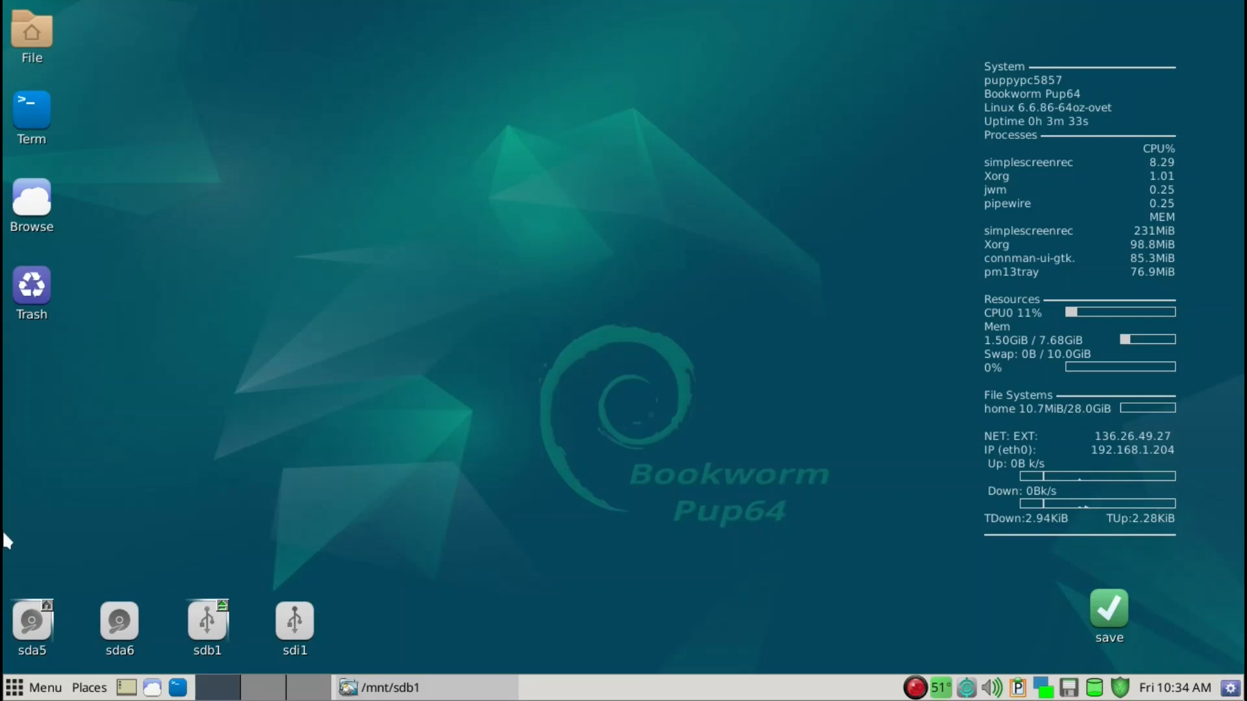
Open the save folder on the sda5 partition and check it for the dpupbw64save folder
mouse_move(34, 636)
click(33, 637)
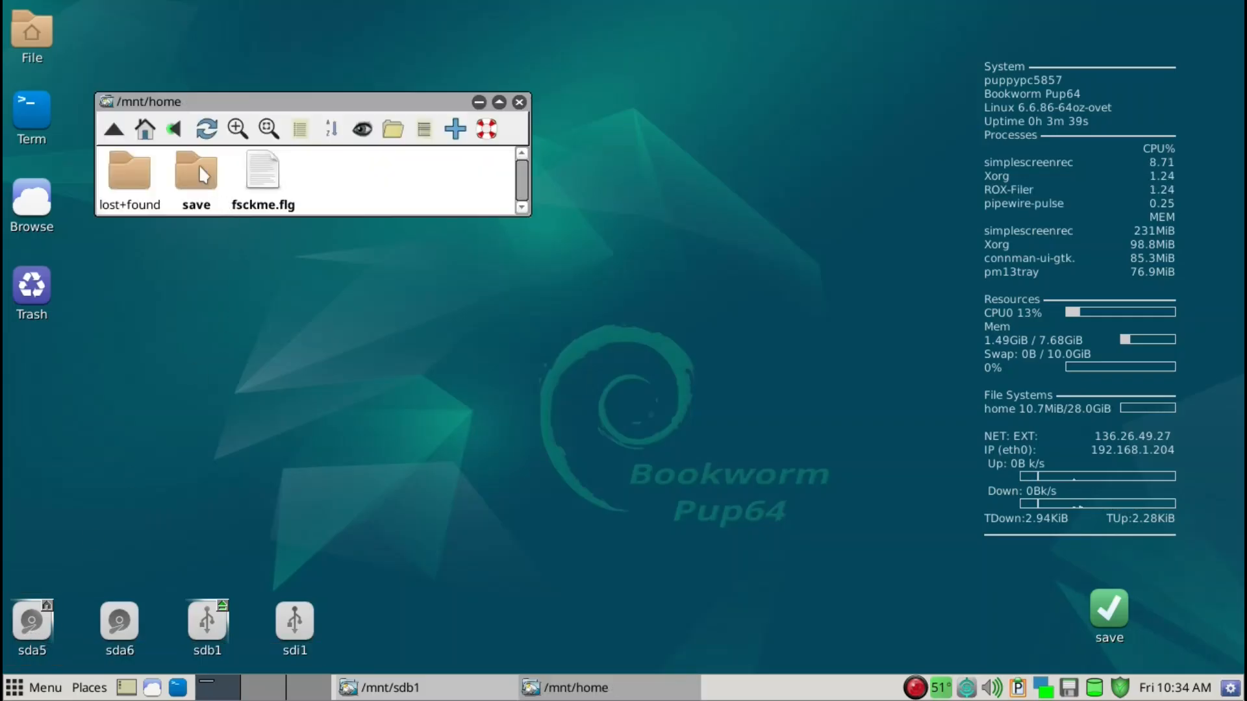
click(200, 170)
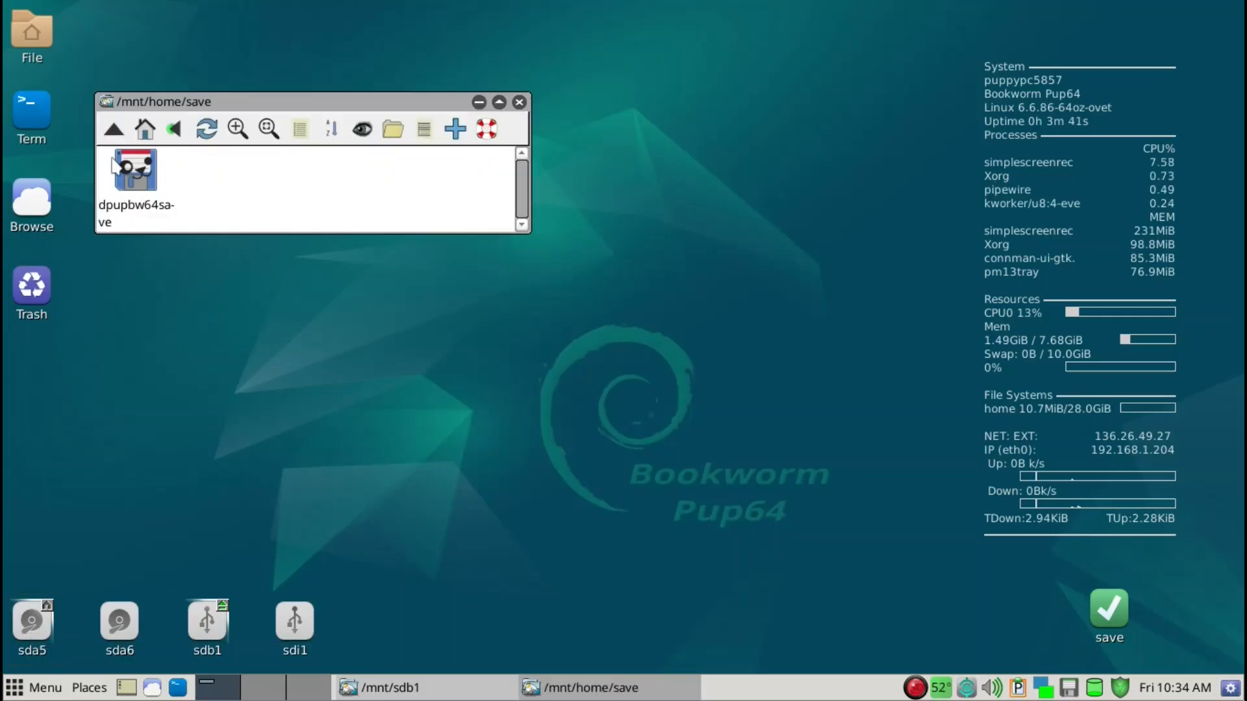
scroll(223, 203, down, 1)
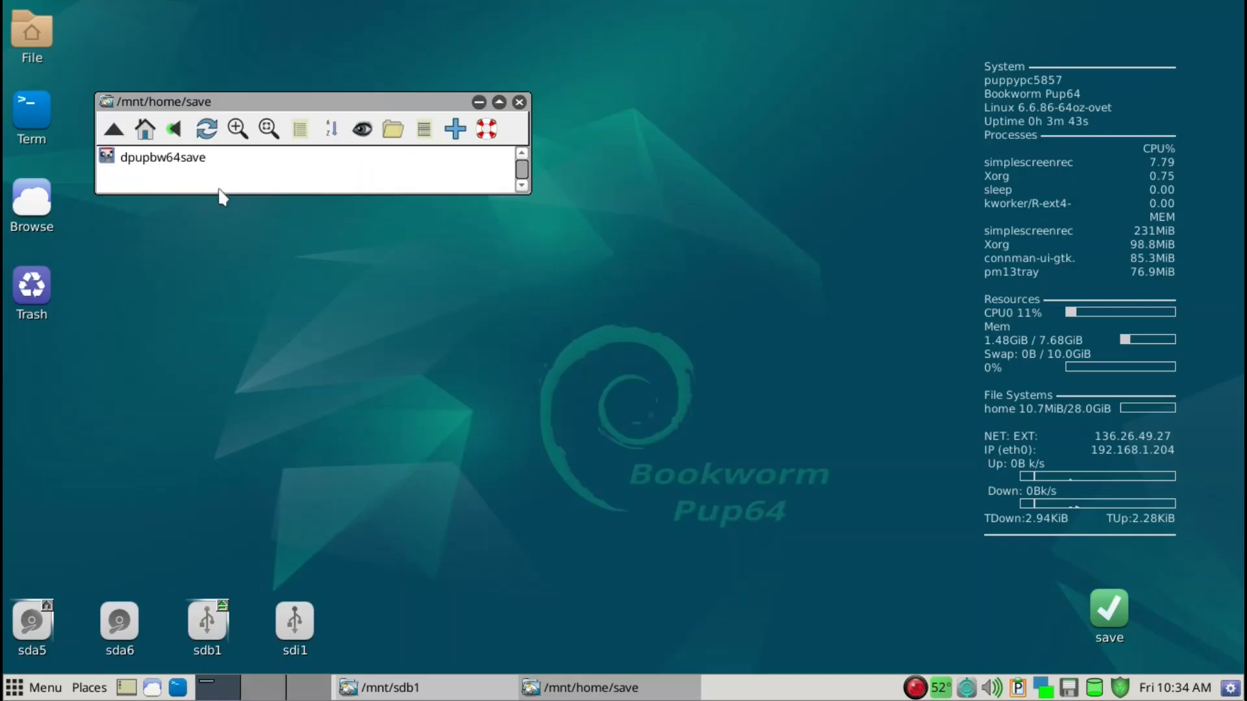